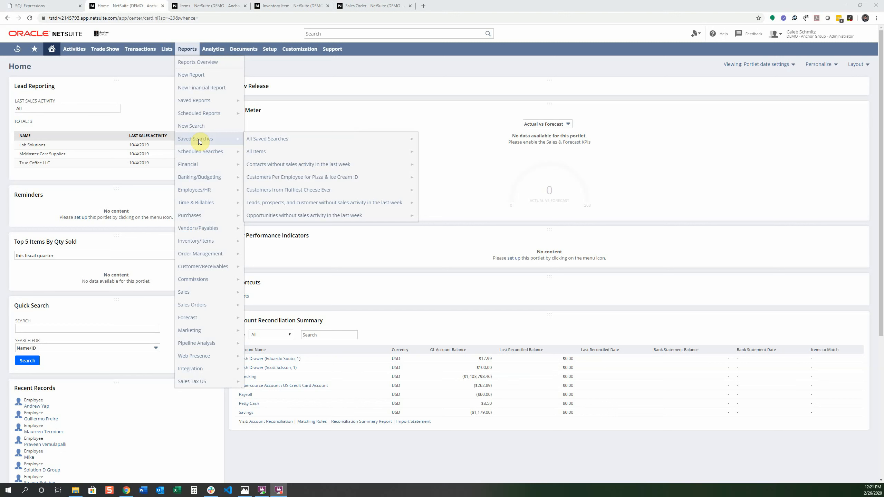
View the list of all saved searches, and start a new saved search
mouse_move(317, 139)
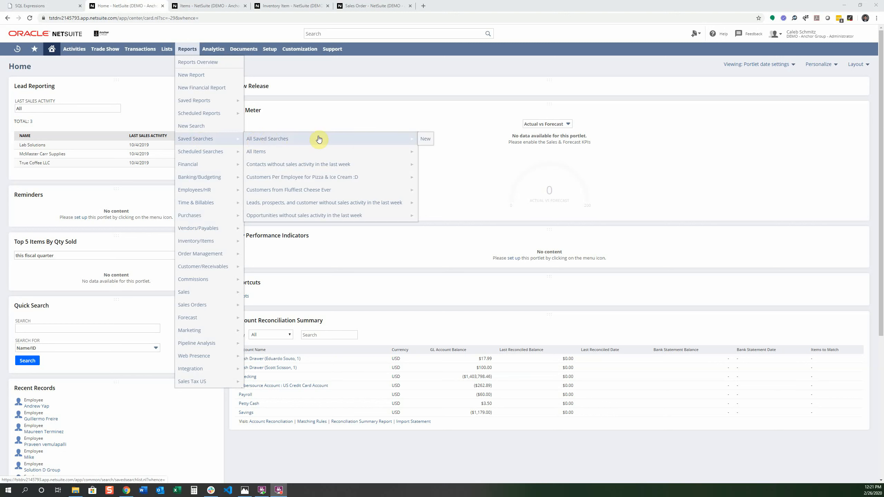
click(319, 139)
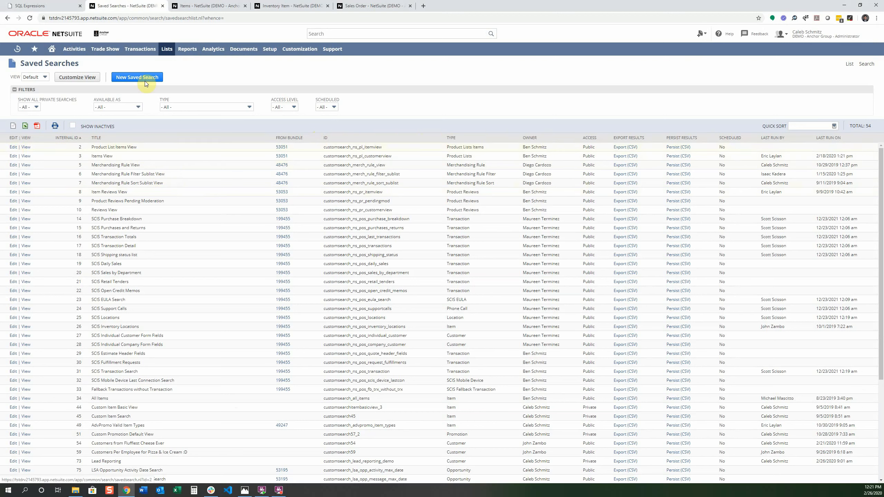
mouse_move(170, 53)
mouse_move(202, 154)
mouse_move(292, 153)
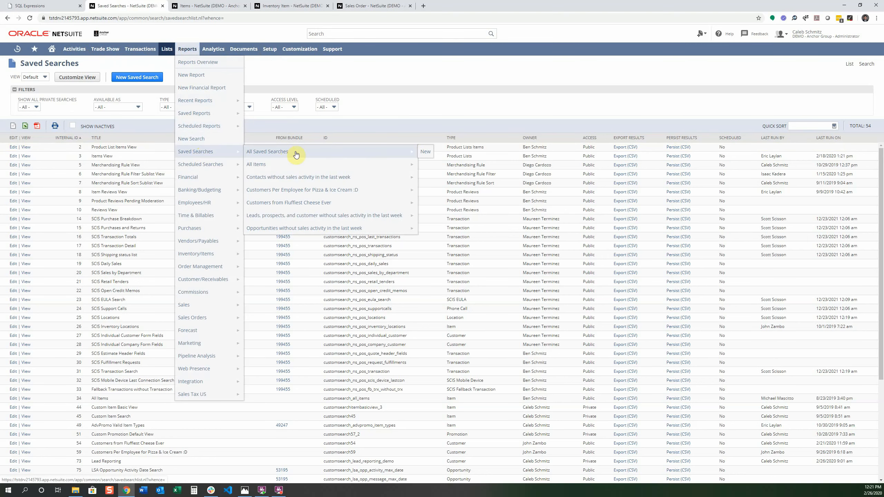
click(426, 153)
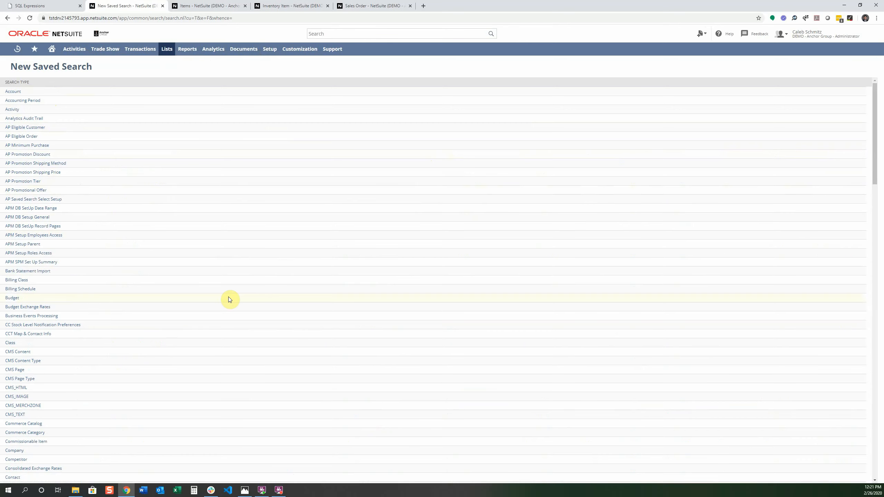
Choose Item as the record type for the new saved search
scroll(228, 299, down, 10)
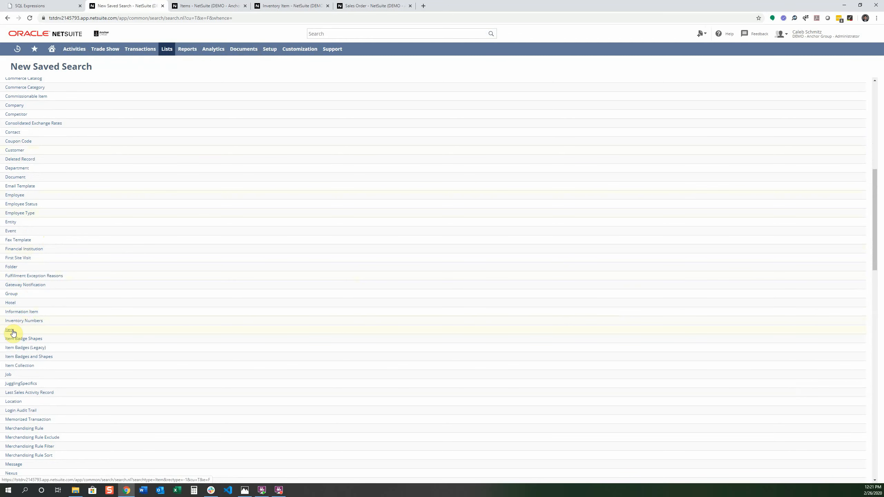
scroll(13, 332, down, 8)
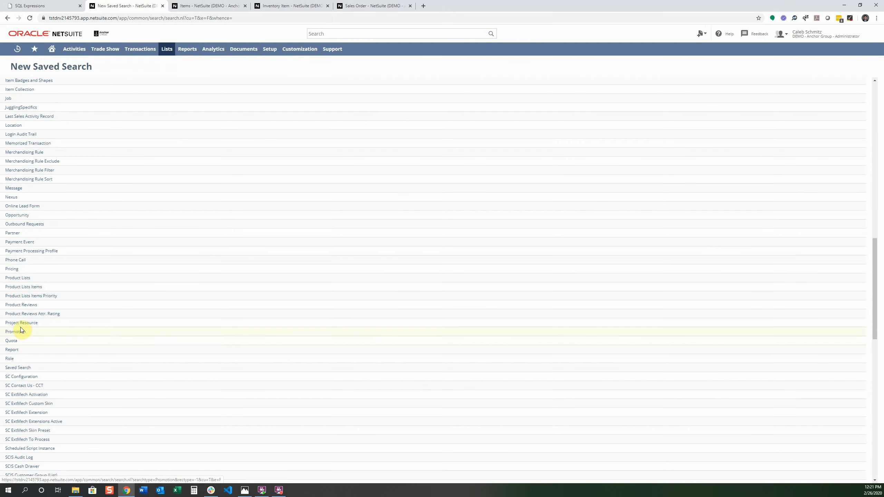
scroll(31, 349, up, 5)
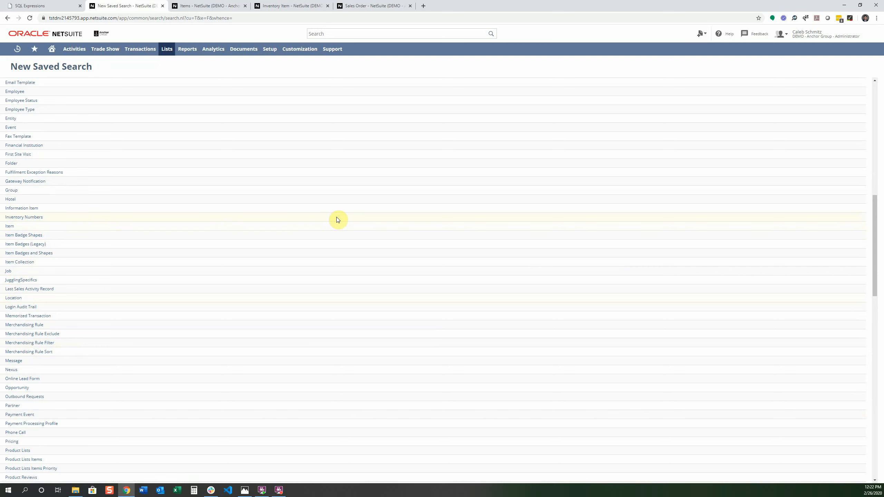
click(10, 229)
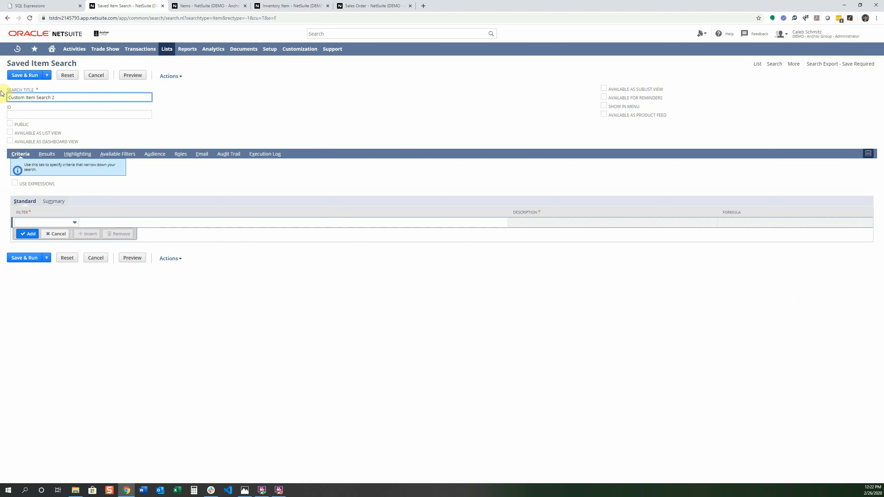
Title the search "My Item Saved Search" and set its ID to "_my_item_saved_search"
drag(70, 97, 1, 97)
text(My Item Saved Serach)
click(23, 111)
text(_)
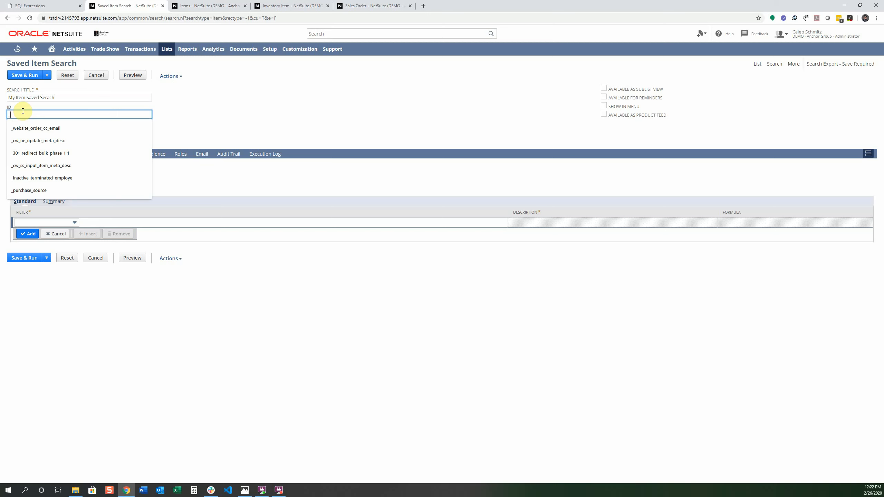
text(my)
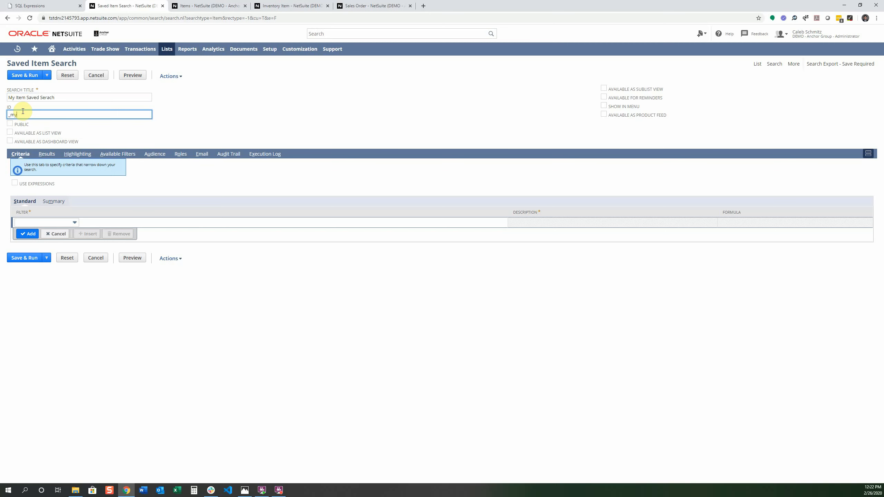
text(_item_saved_search)
click(49, 98)
key(BackSpace)
key(BackSpace)
text(ar)
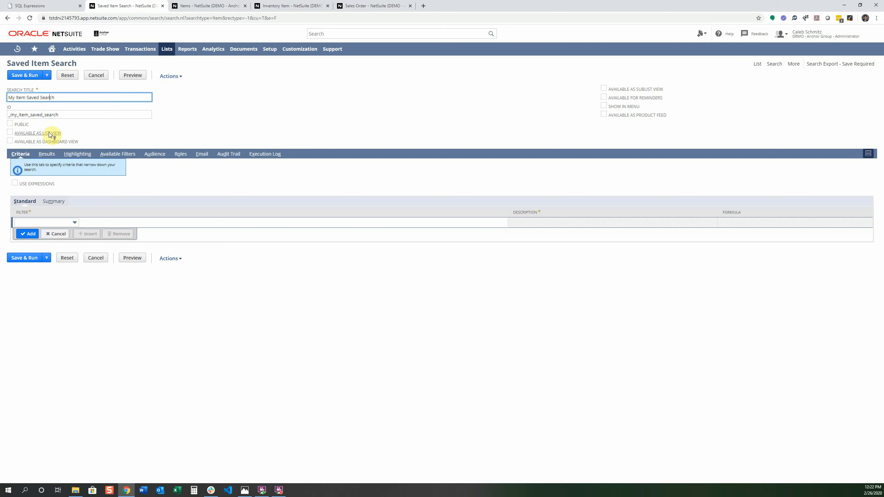
Open the list of all saved searches in a separate tab and examine the prefix used in the search IDs
click(11, 115)
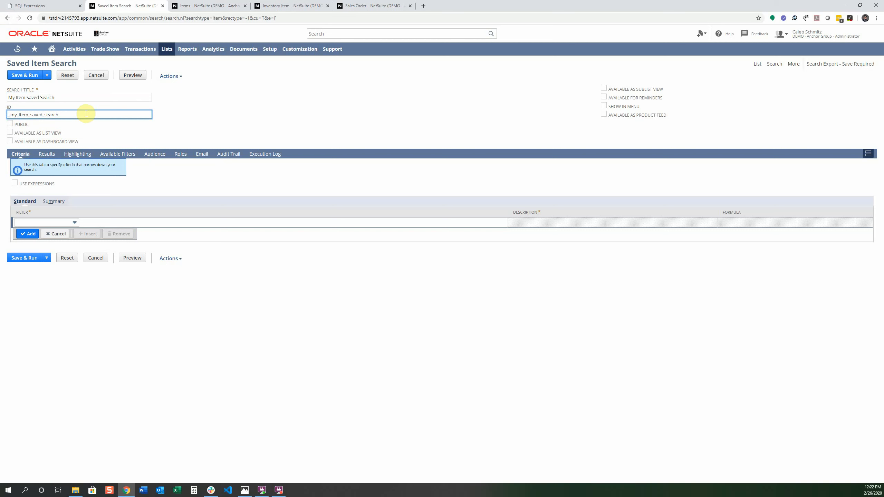
mouse_move(187, 48)
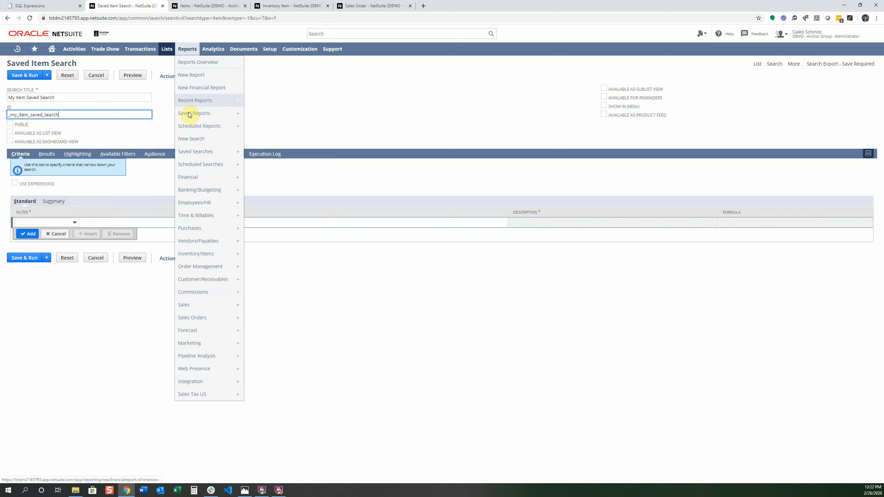
mouse_move(199, 156)
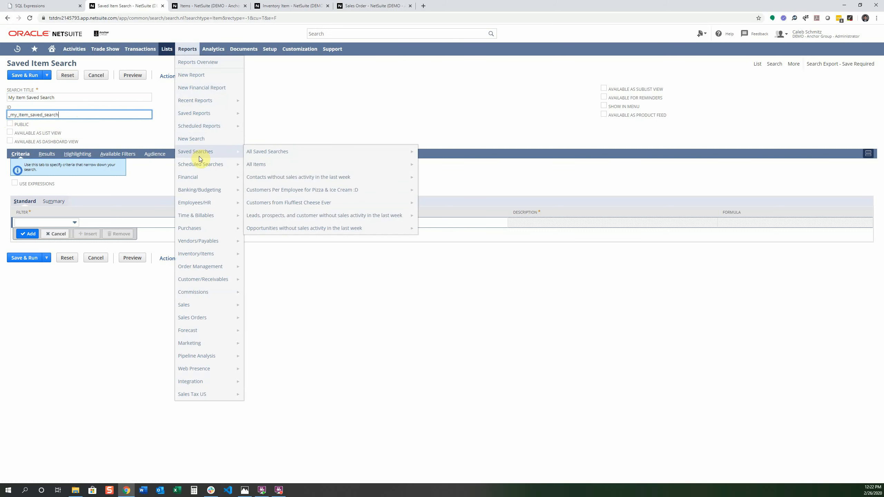
ctrl+click(270, 152)
click(206, 7)
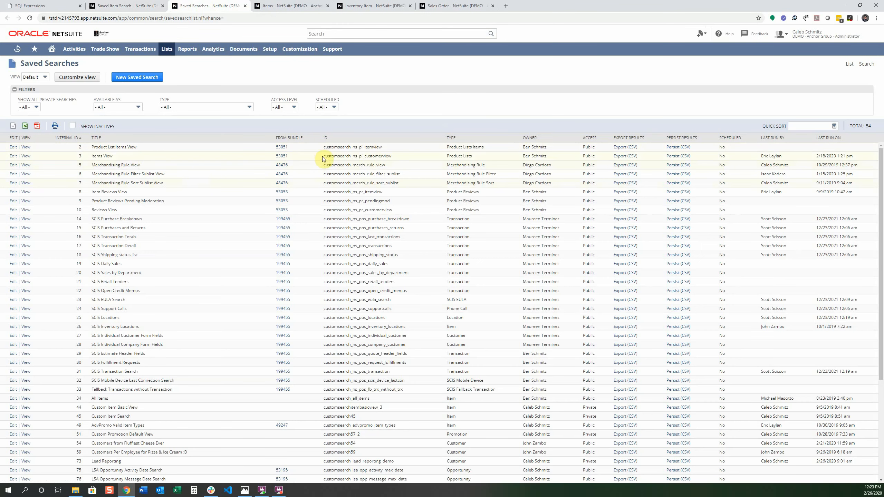
drag(323, 156, 351, 156)
Return to the new item search, review its ID, and make the search public
click(117, 5)
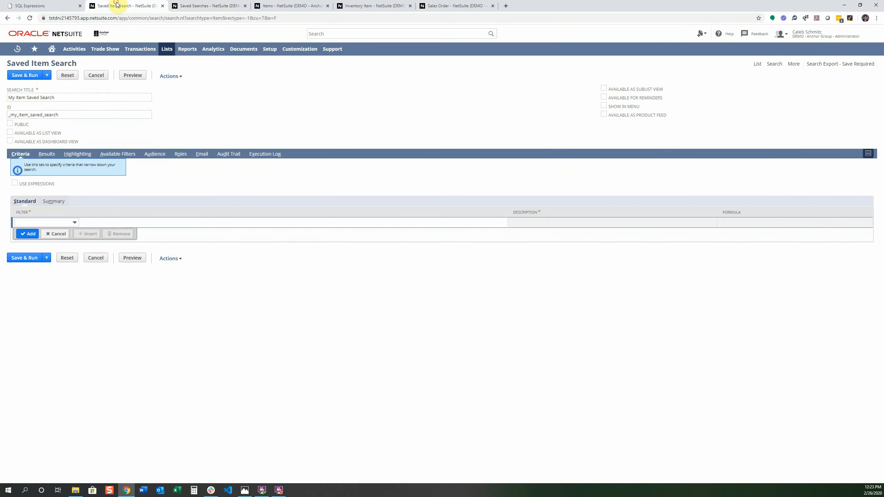
drag(9, 115, 76, 114)
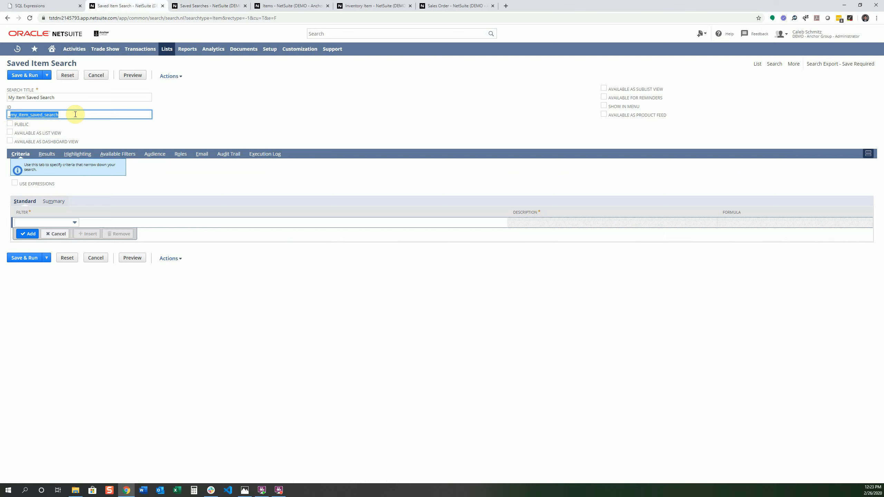
click(31, 114)
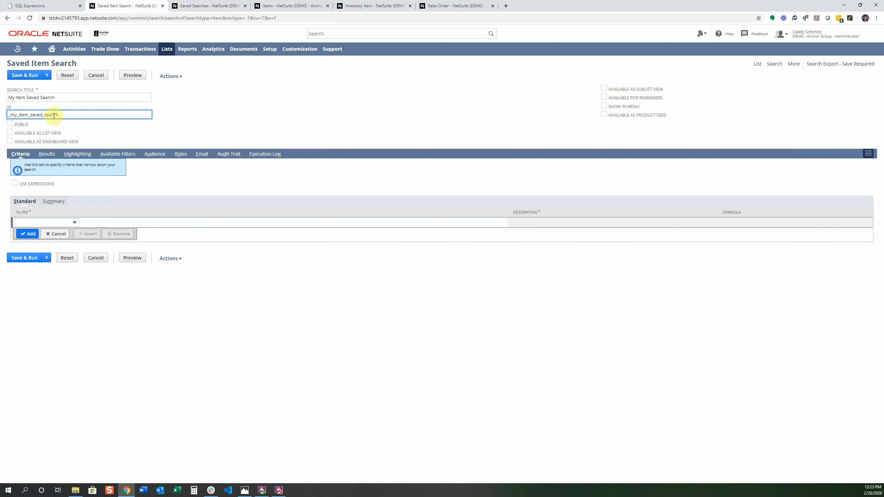
click(170, 120)
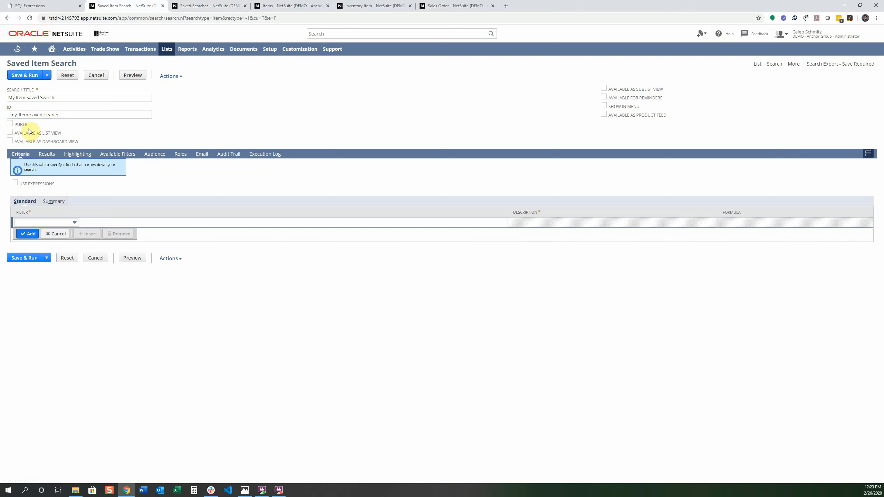
click(9, 124)
Open the items list in a separate tab and examine the Adventure Canoe record's web store display settings
mouse_move(165, 55)
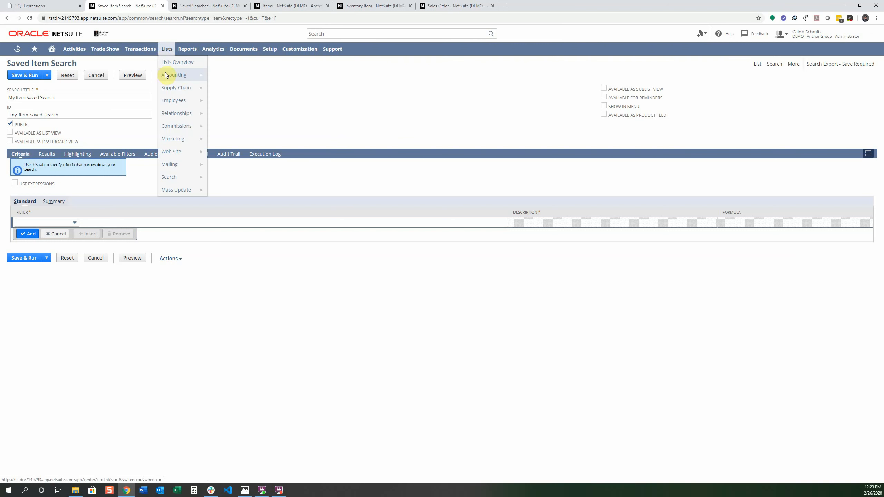
mouse_move(181, 75)
middle_click(229, 114)
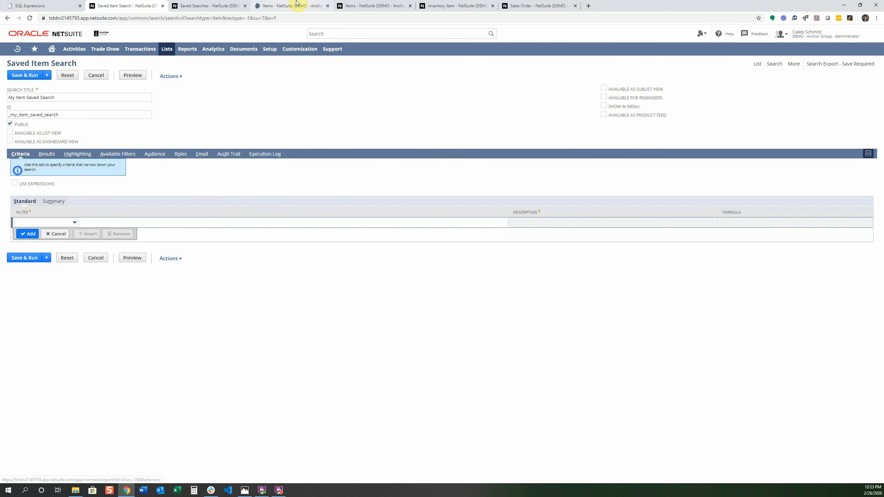
click(295, 6)
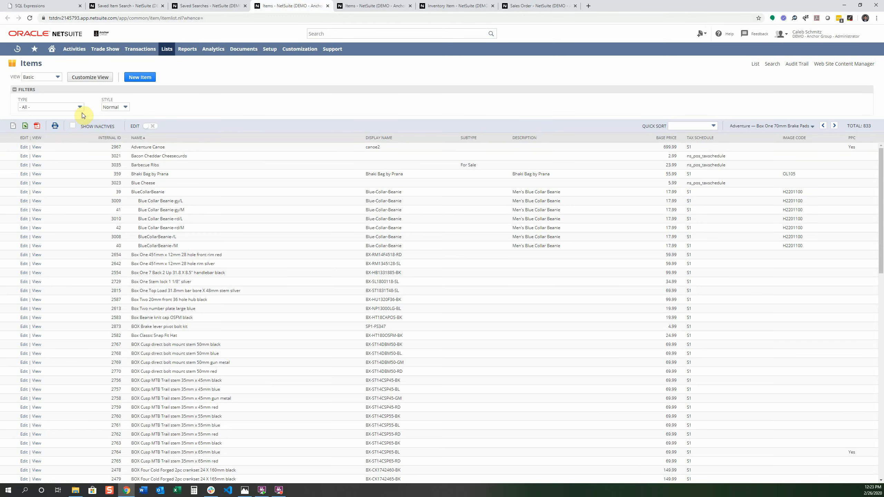
click(37, 147)
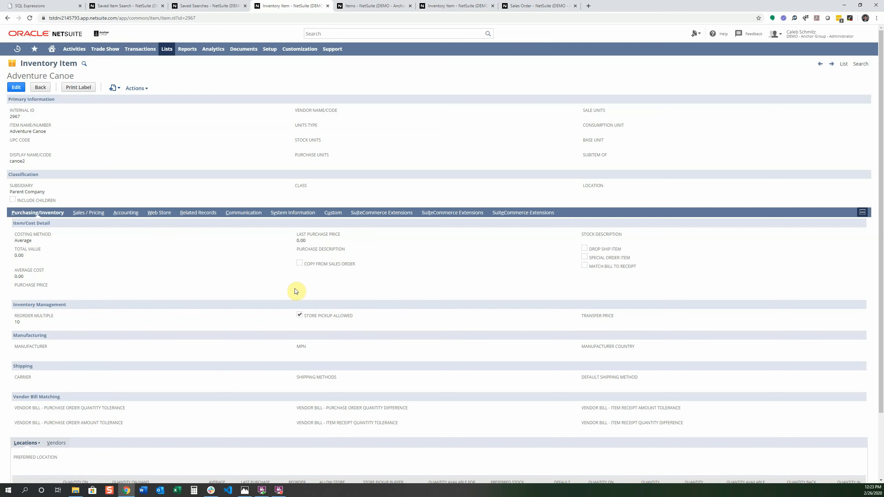
scroll(162, 157, down, 1)
click(157, 178)
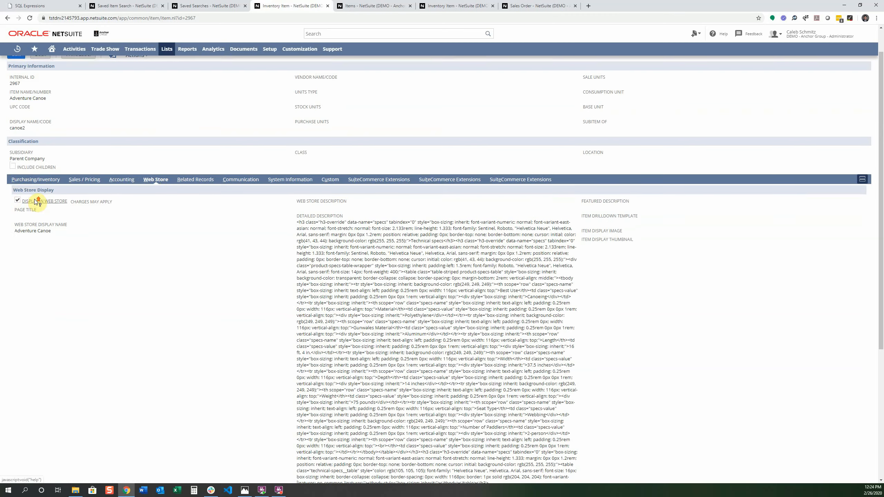
scroll(36, 202, up, 1)
Close the saved searches list and add a Display in Web Site criterion set to Yes to the item search
click(217, 5)
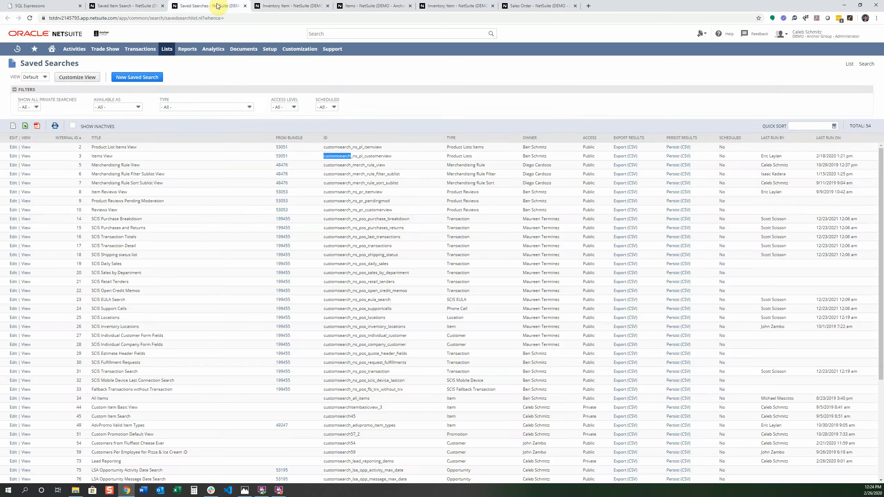
click(124, 5)
click(245, 6)
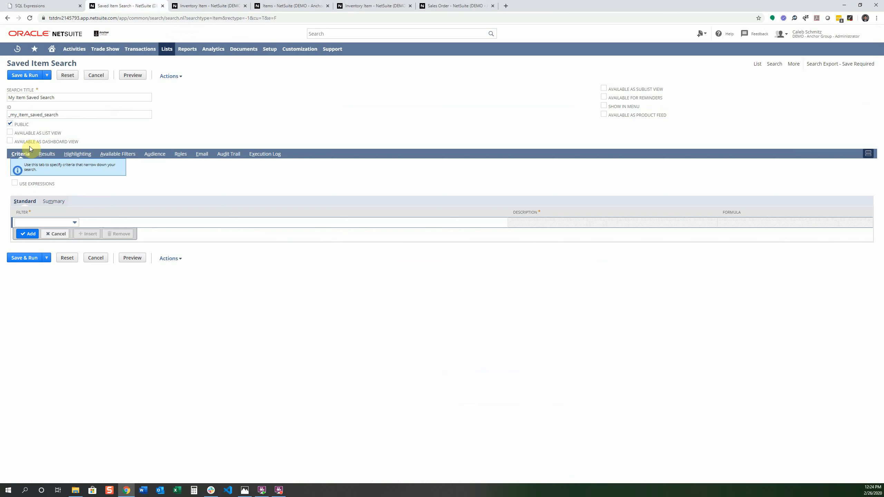
click(46, 223)
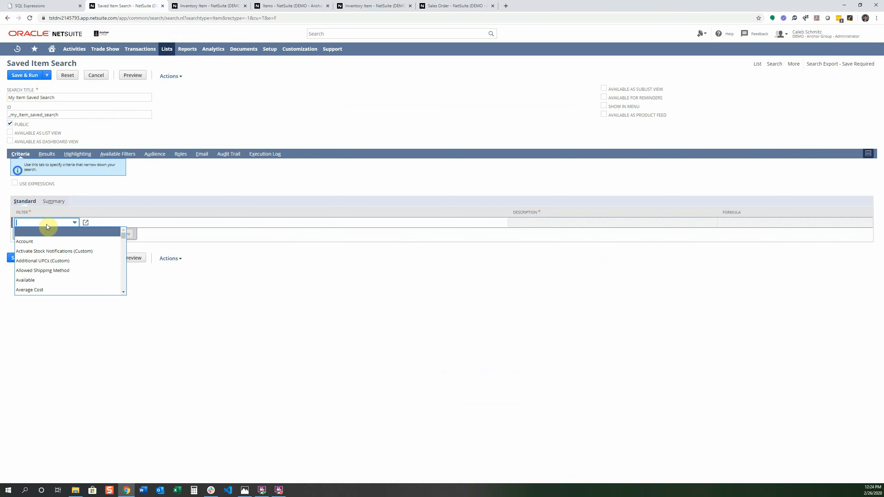
text(Display Name)
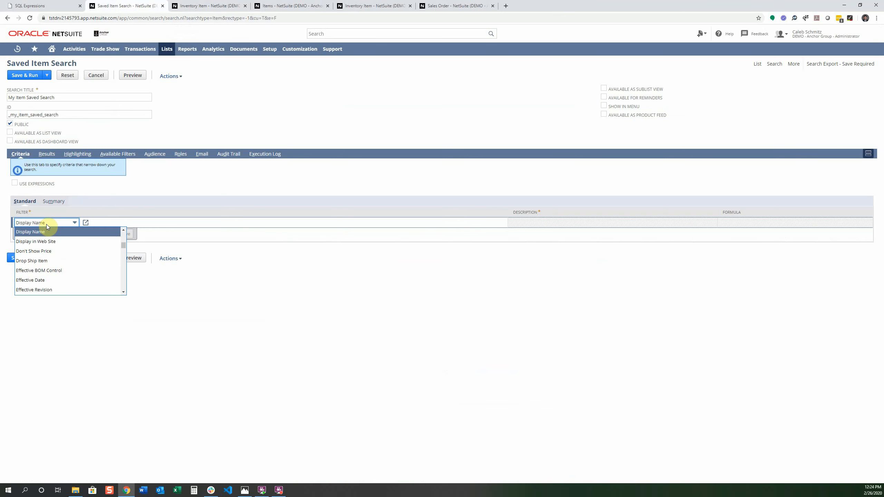
click(53, 241)
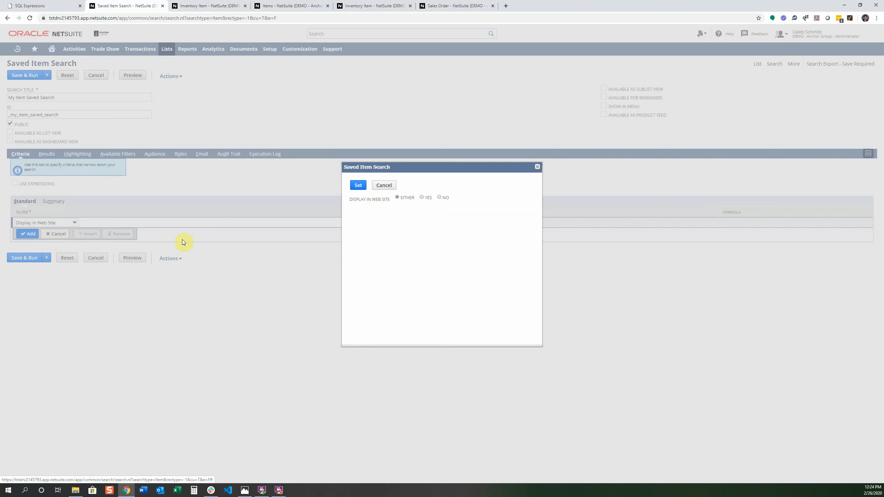
click(421, 197)
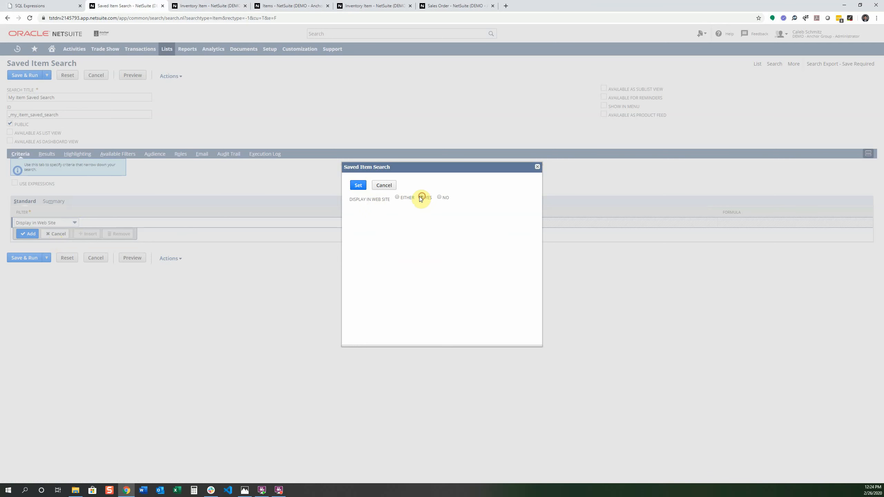
click(358, 186)
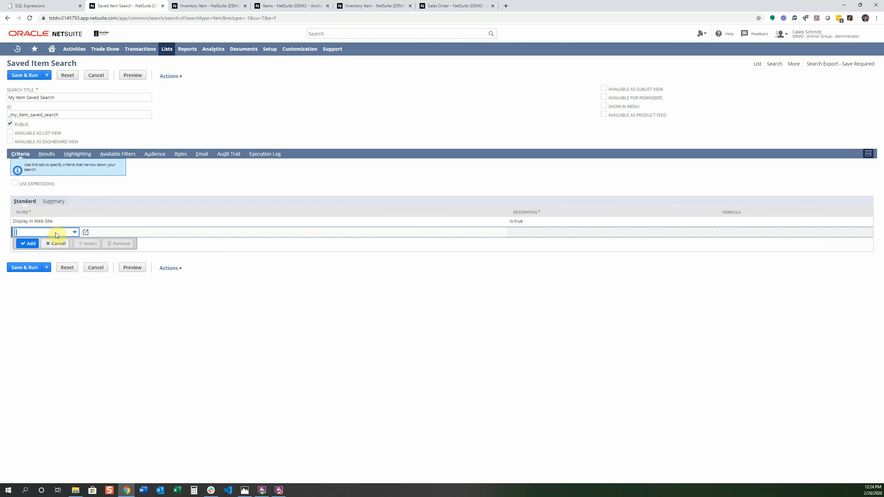
Enable expressions for the search criteria and examine the opening parenthesis options on the Display in Web Site criterion
click(15, 185)
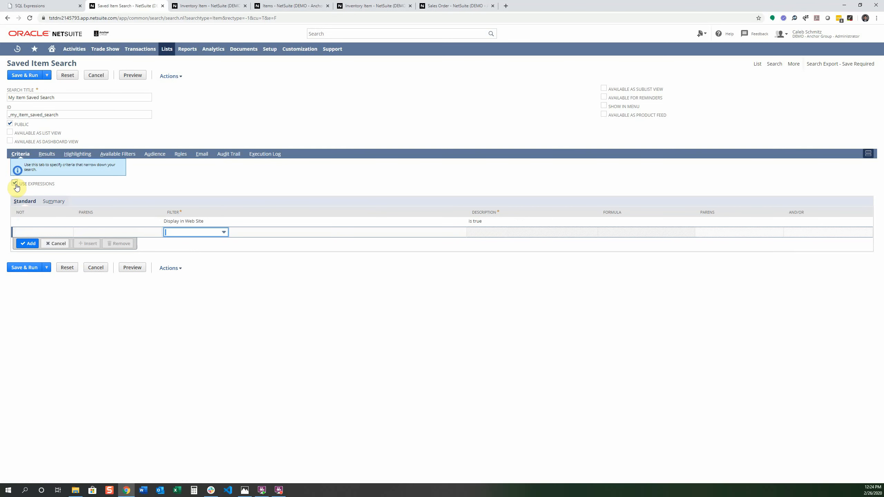
click(52, 220)
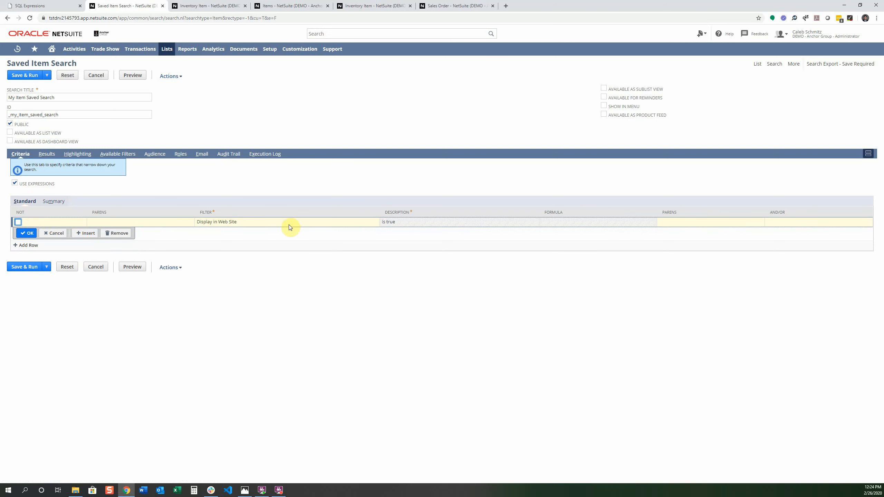
click(122, 223)
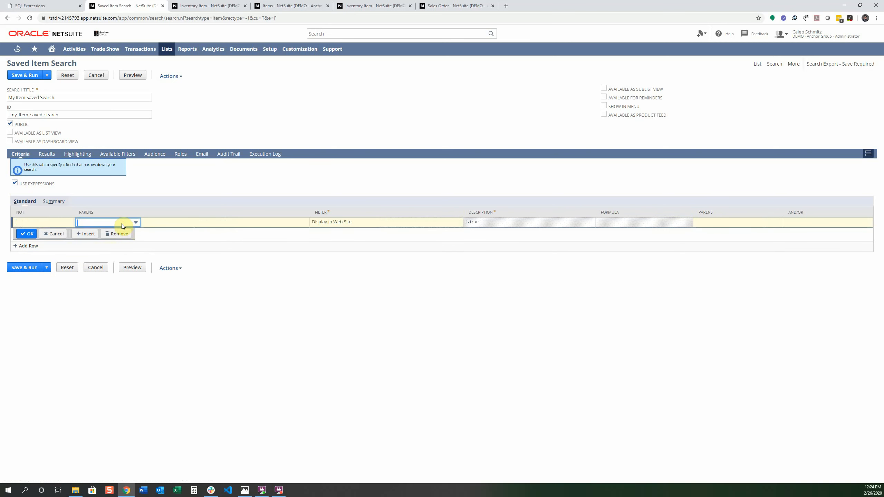
click(122, 224)
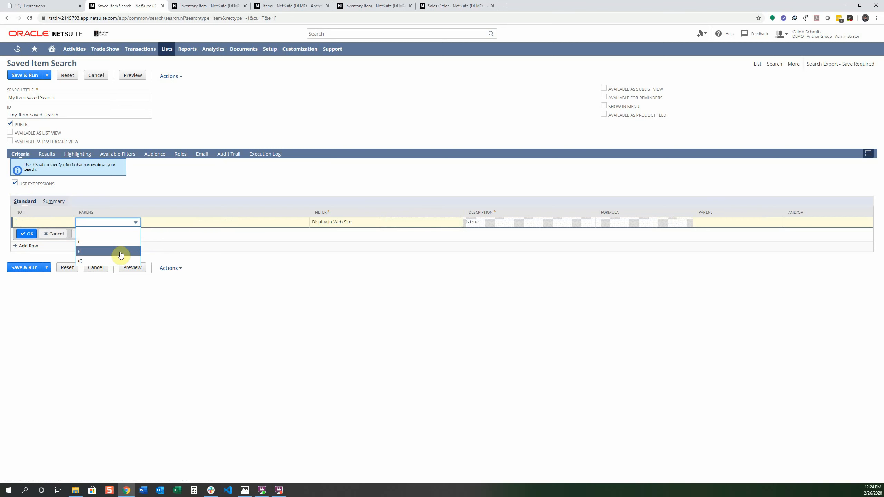
click(123, 223)
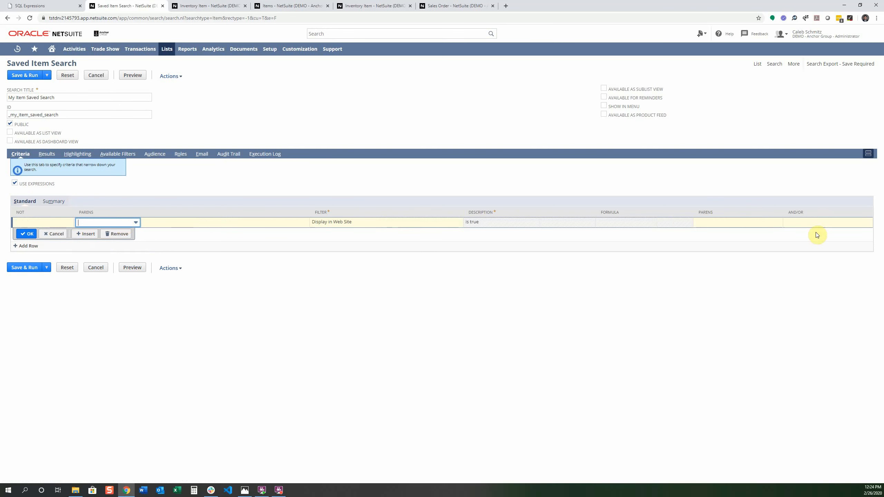
Enclose the Display in Web Site criterion in single parentheses and set its connector to Or
click(790, 224)
click(653, 223)
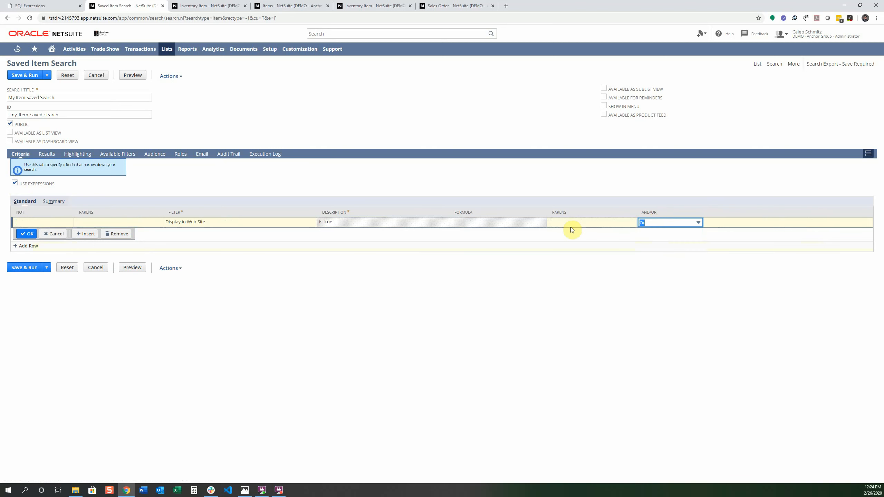
click(559, 222)
click(559, 222)
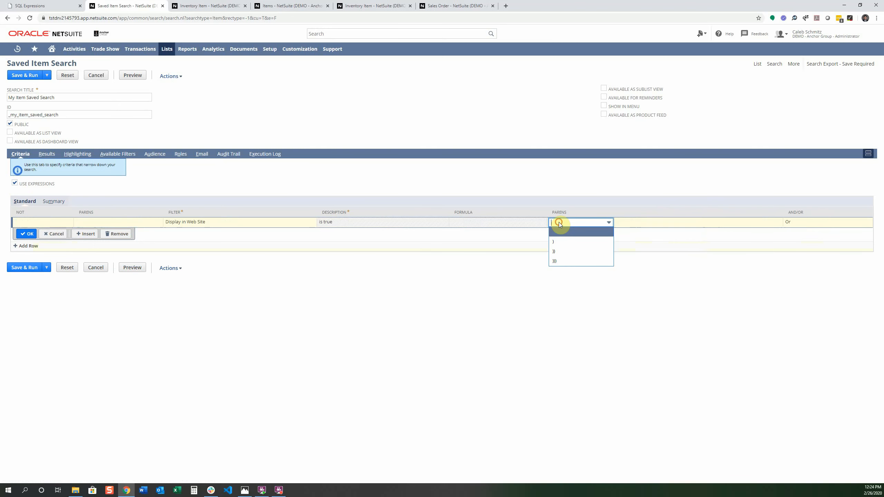
click(582, 242)
click(134, 223)
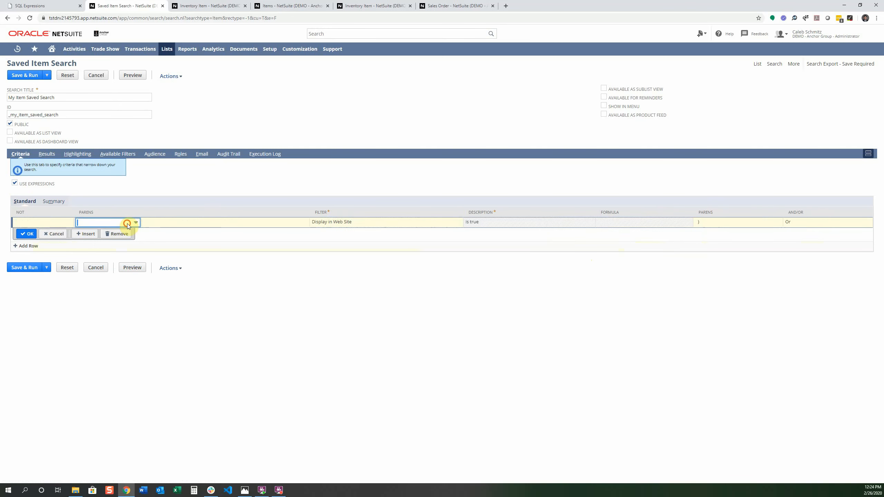
click(135, 222)
click(104, 238)
click(27, 235)
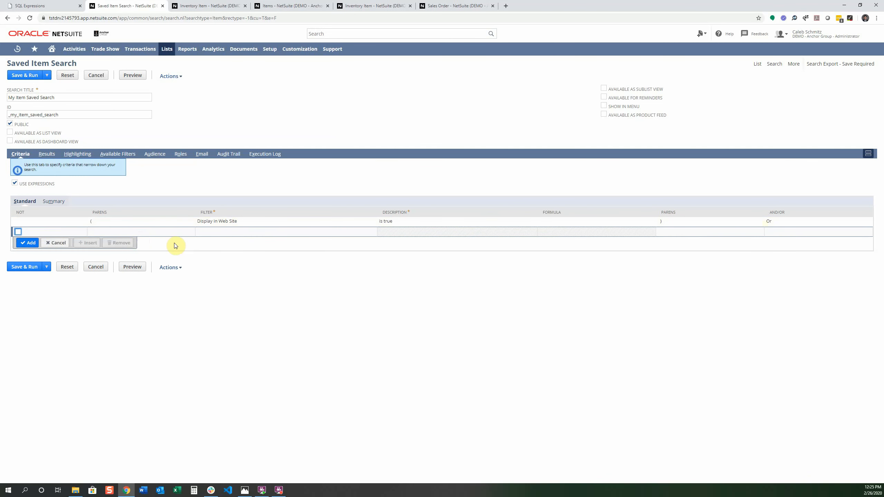
Clear the opening parenthesis of the Display in Web Site criterion and turn expressions off
click(102, 224)
click(109, 223)
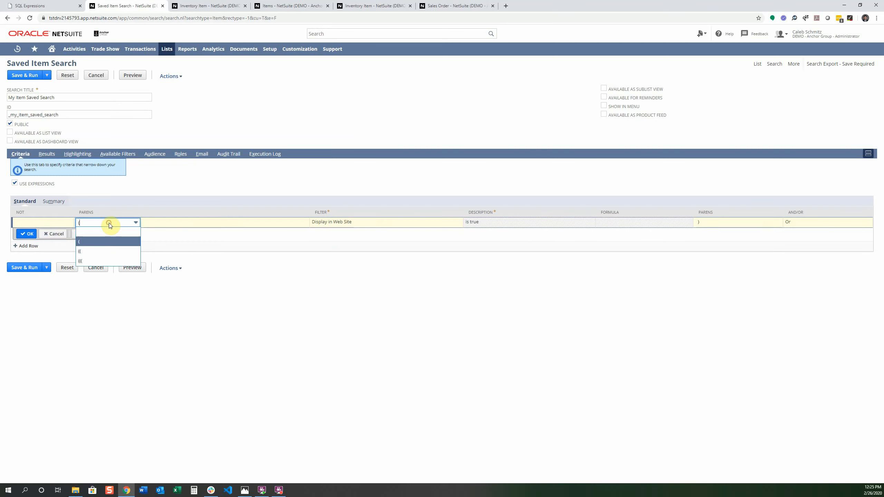
click(103, 231)
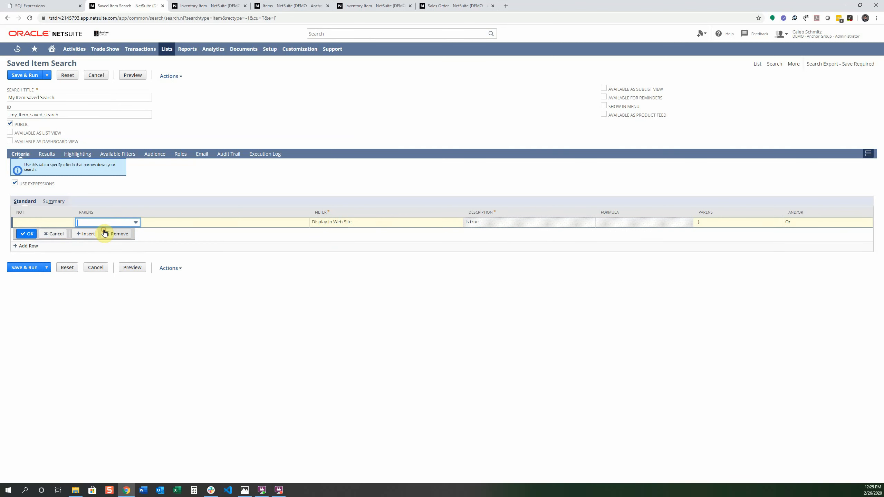
click(14, 184)
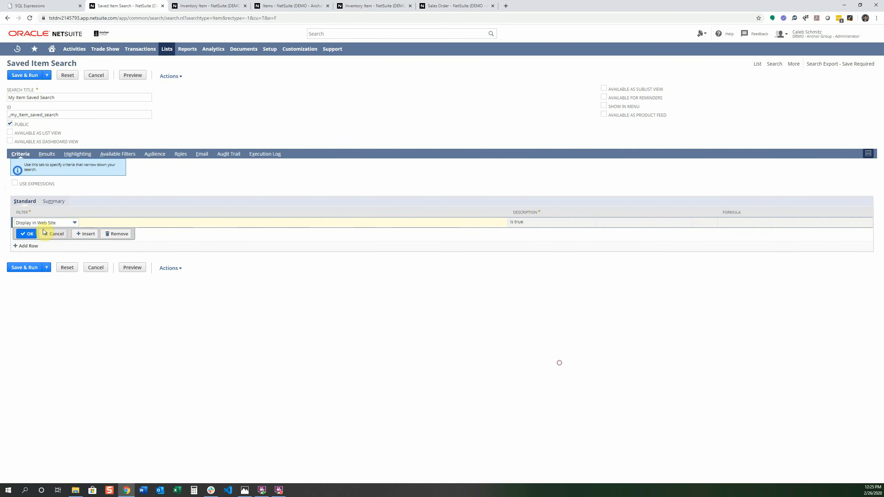
click(24, 234)
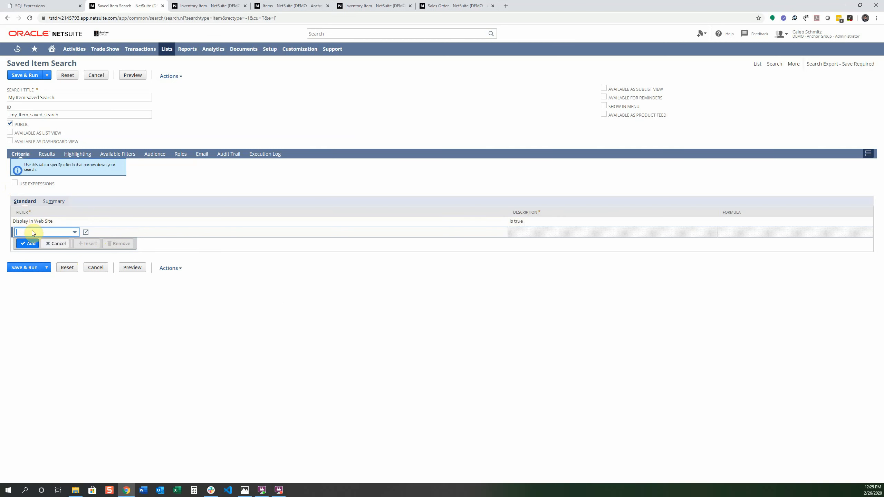
Remove the Type, Base Price, Image Code (Custom) and PPC (Custom) columns from the search results
click(48, 155)
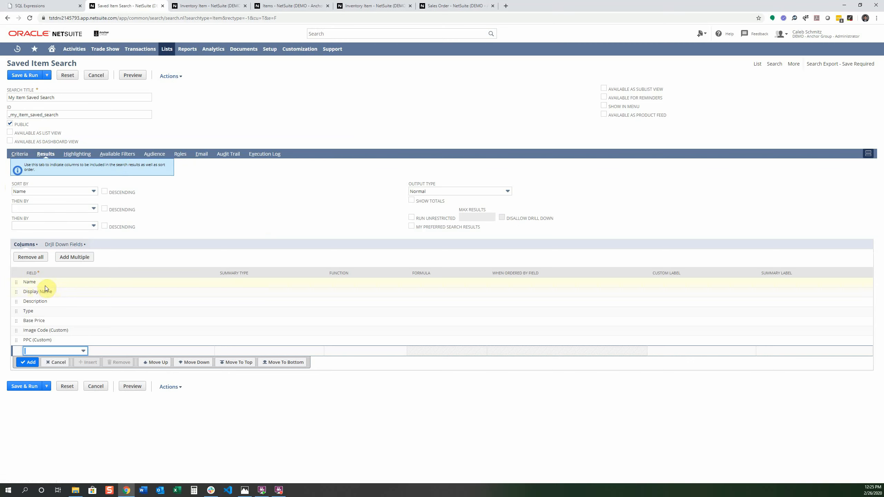
click(46, 286)
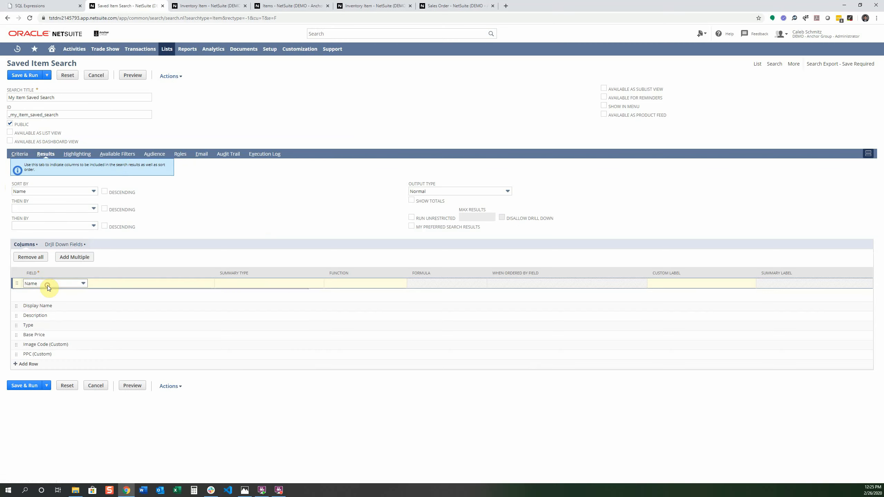
click(38, 325)
click(119, 324)
click(120, 327)
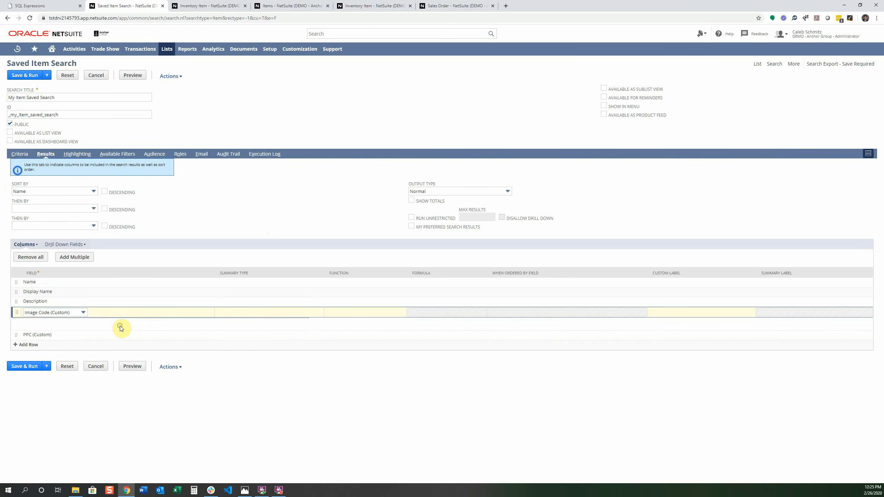
click(120, 325)
click(120, 324)
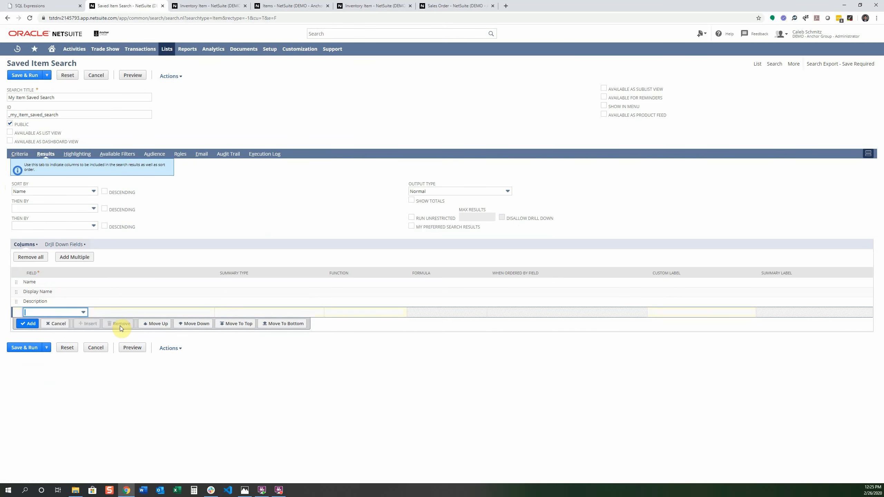
click(268, 406)
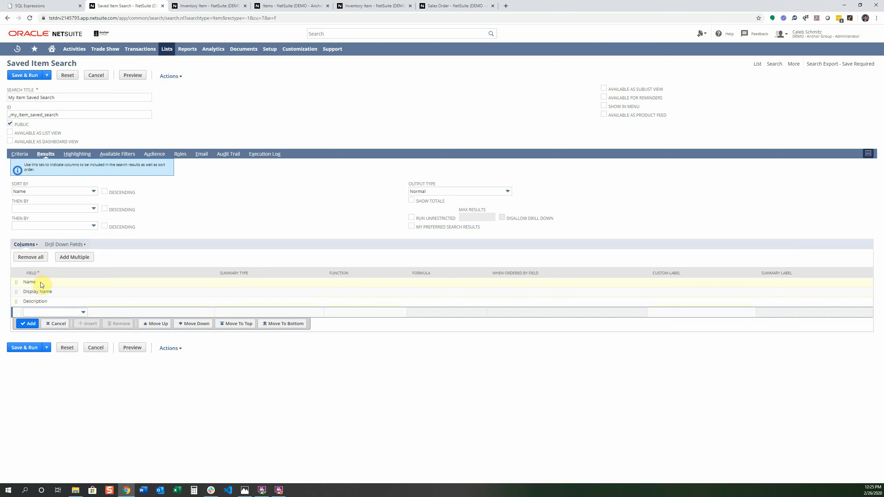
Add Display in Web Site as a results column
click(49, 313)
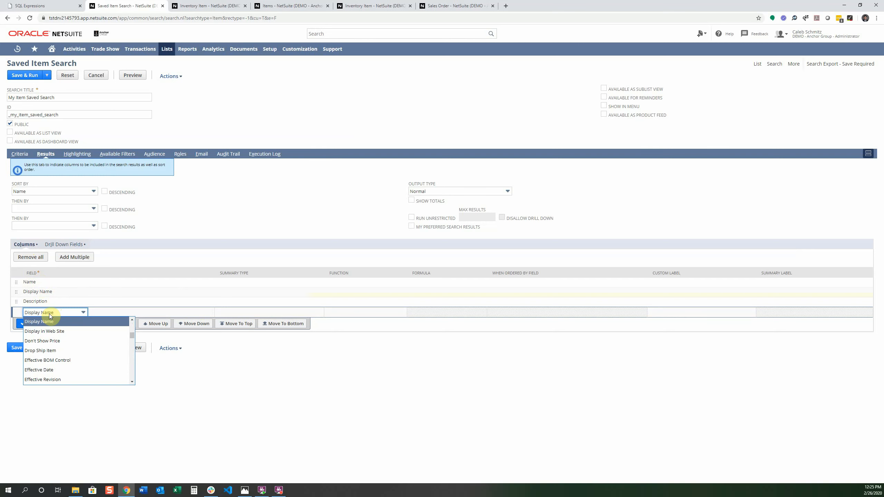
key(Down)
key(Return)
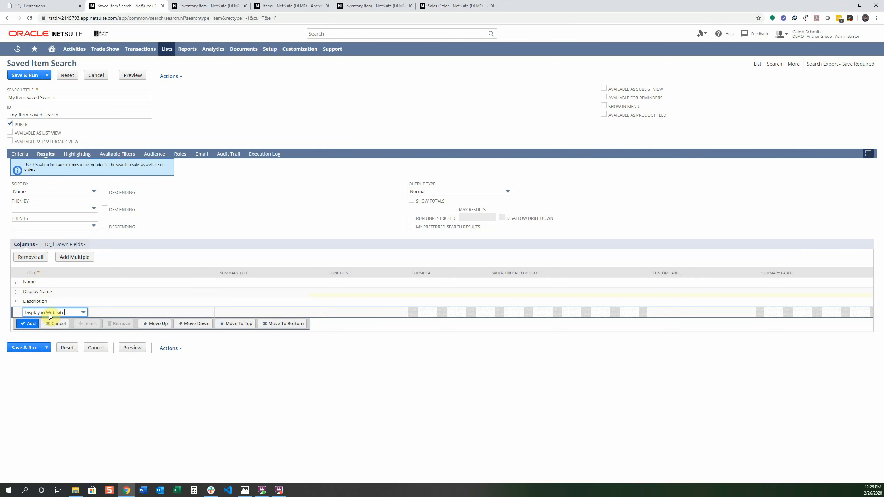
click(26, 323)
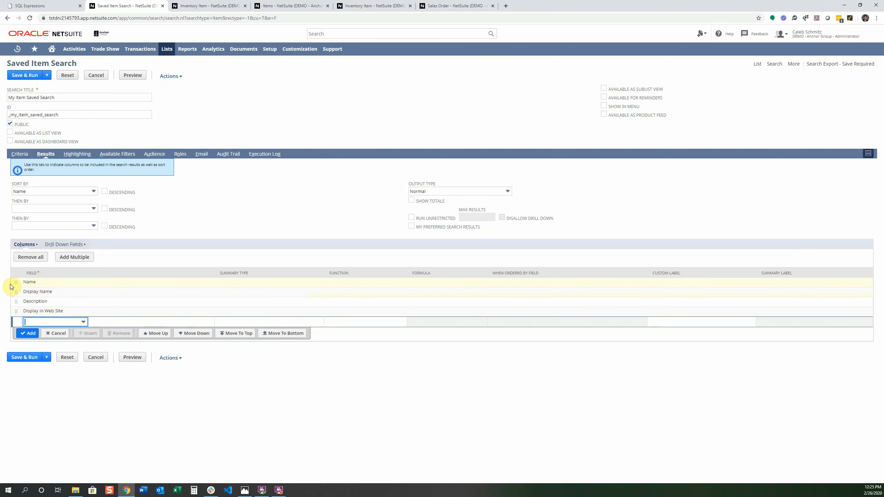
Move the Display in Web Site column directly below Name and try to save and run the search
click(47, 310)
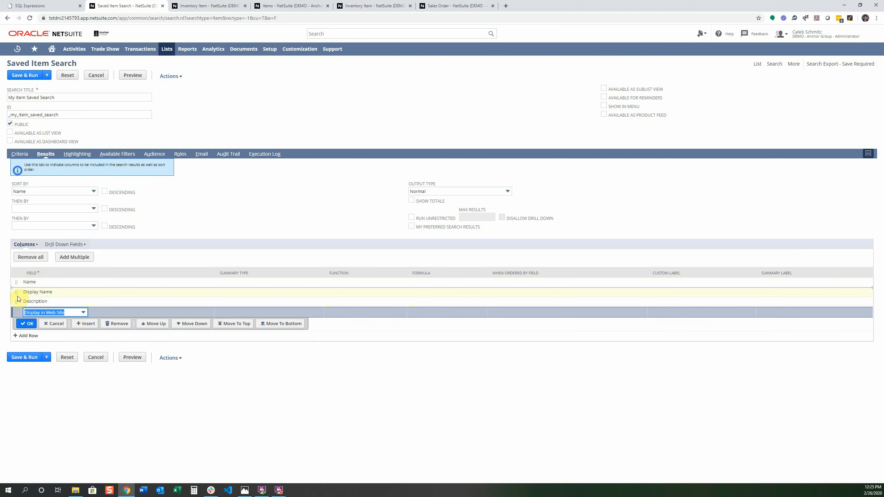
drag(18, 299, 16, 292)
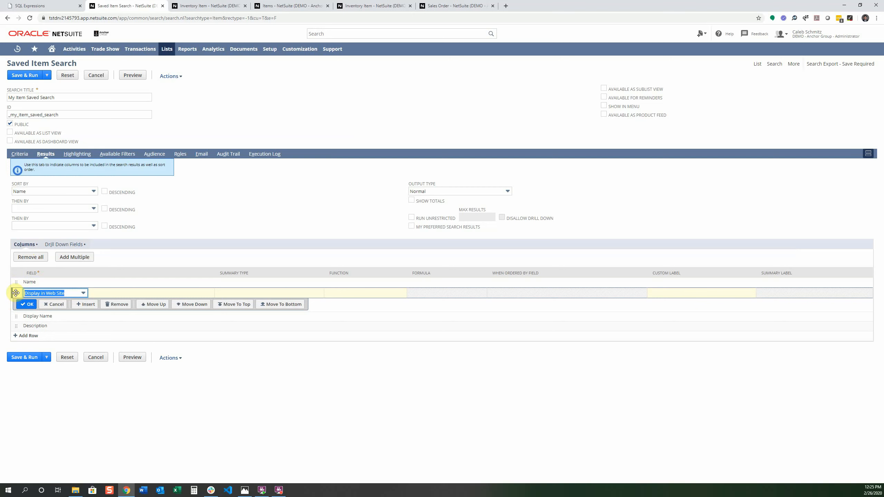
click(26, 304)
click(32, 358)
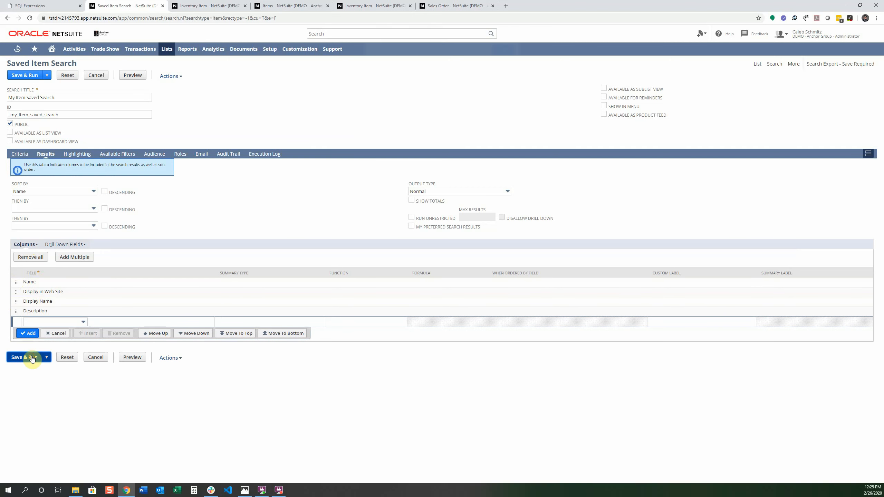
Clear the closing parenthesis and the Or connector from the Display in Web Site criterion, and turn expressions off
click(499, 57)
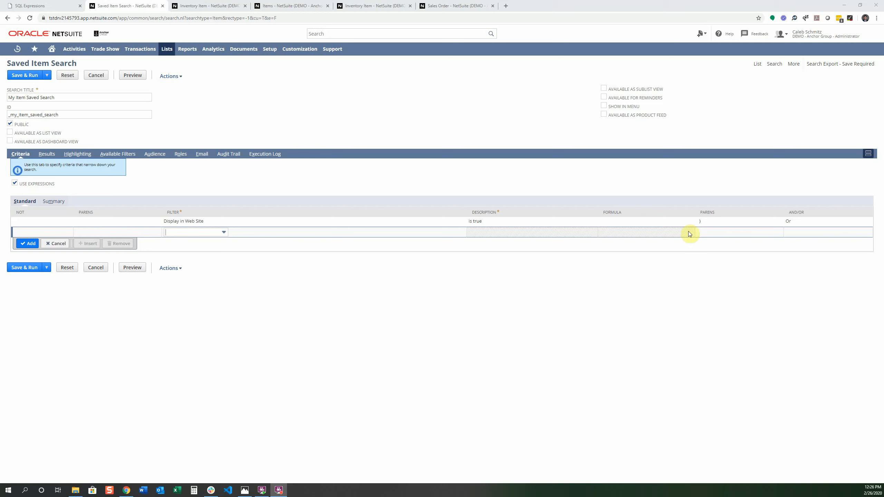
click(718, 221)
click(607, 224)
click(604, 223)
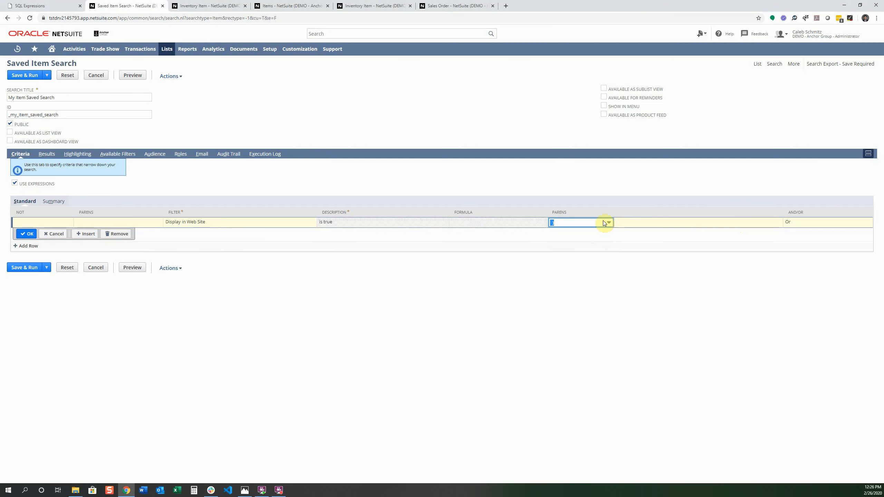
click(605, 224)
click(586, 230)
click(804, 223)
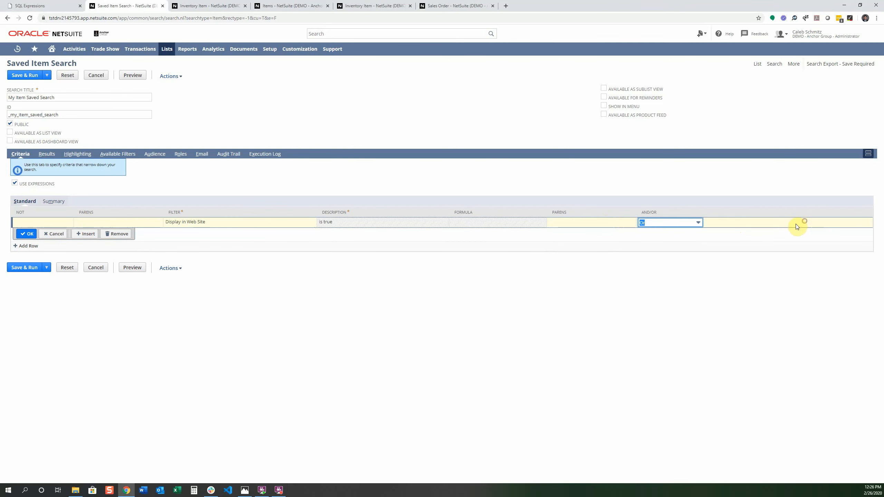
click(682, 227)
click(678, 233)
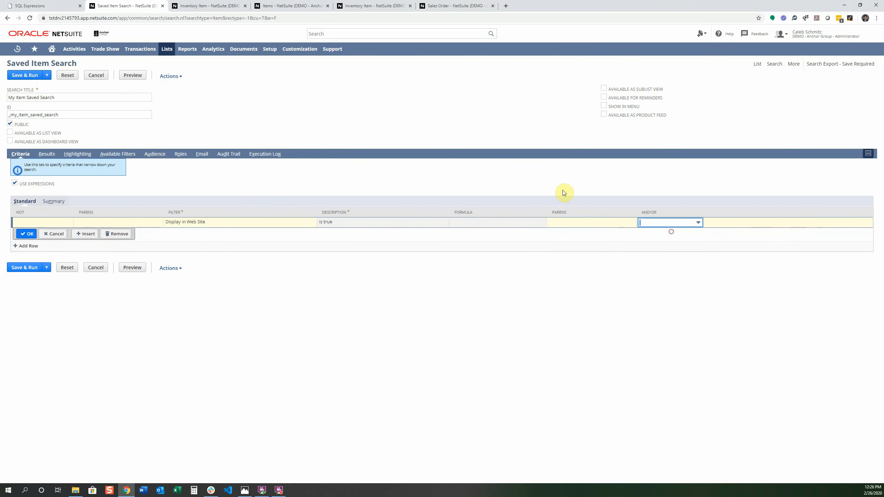
click(15, 182)
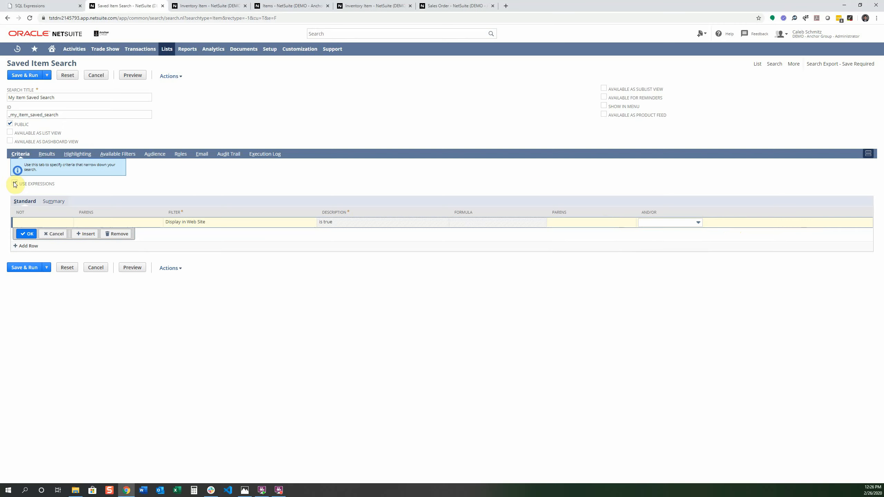
Save and run the item search, and reopen it for editing from its results
click(31, 270)
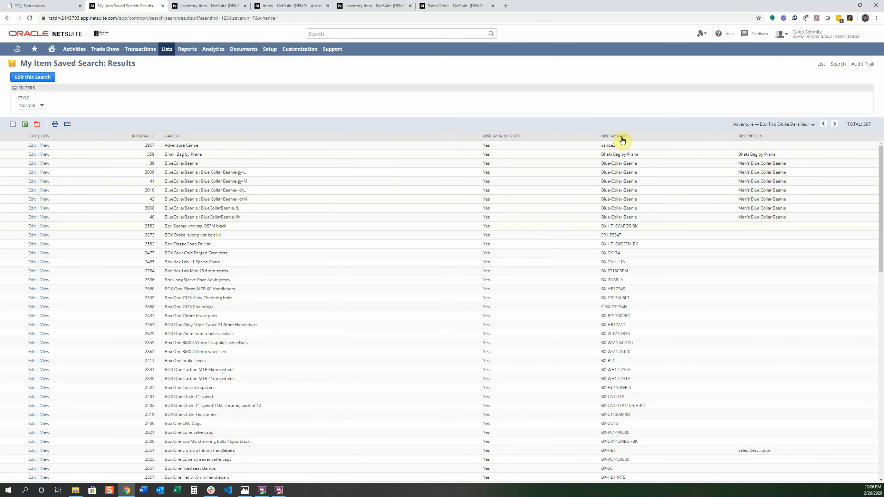
click(49, 78)
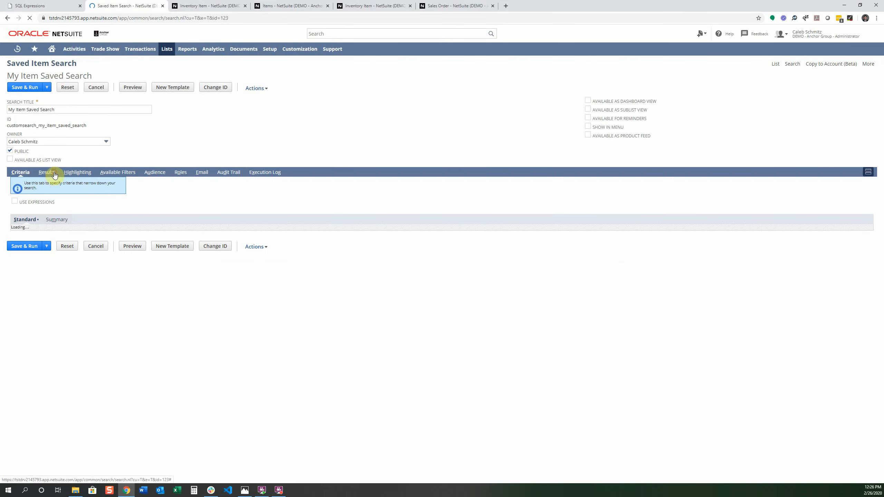
Sort the search results by Display Name in descending order
click(48, 173)
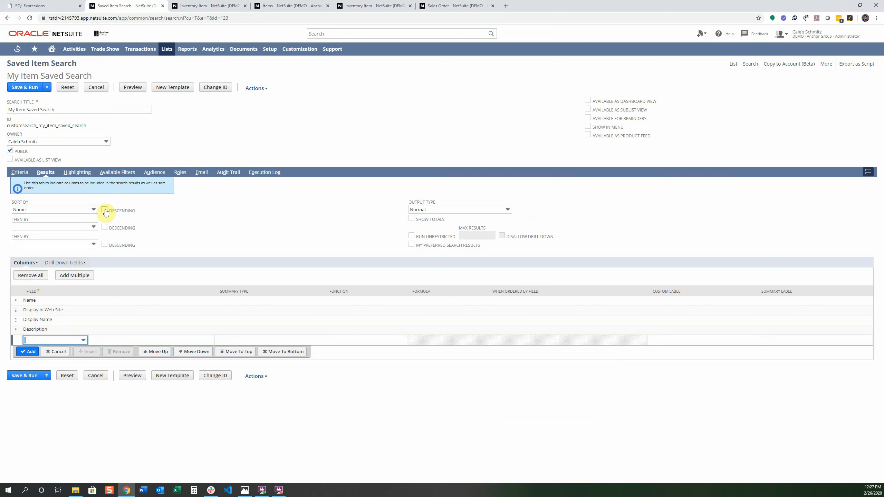
click(42, 210)
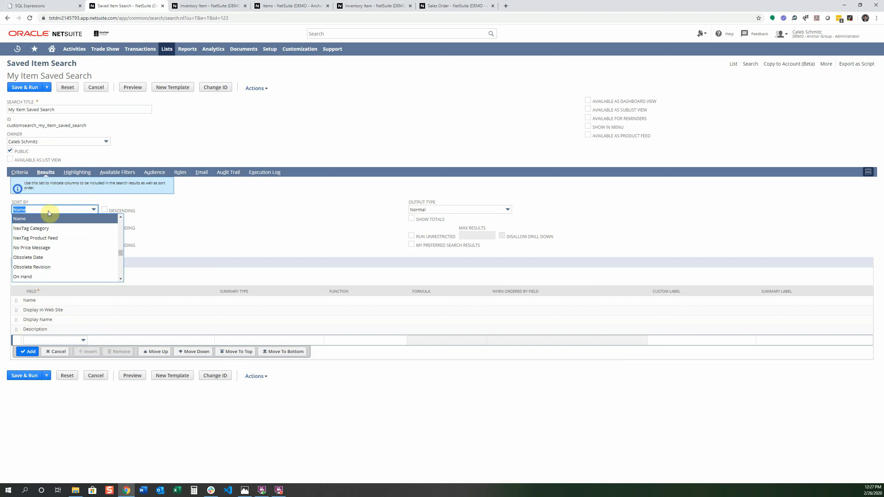
text(dis)
click(36, 218)
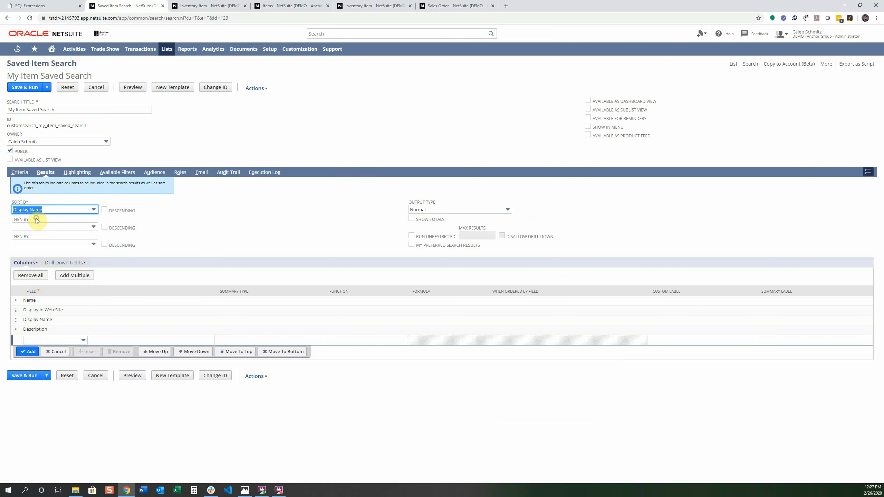
click(104, 211)
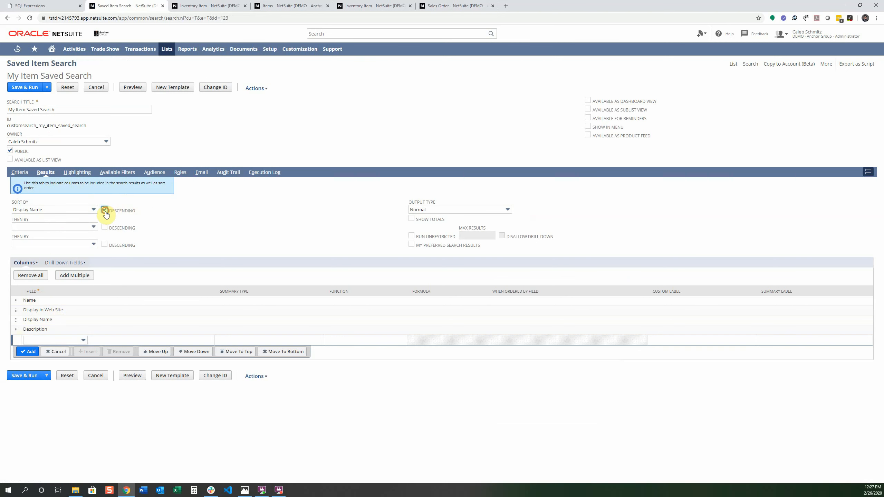
Save and run the search with its Display Name sorting, and reopen the search for editing from the results
click(24, 375)
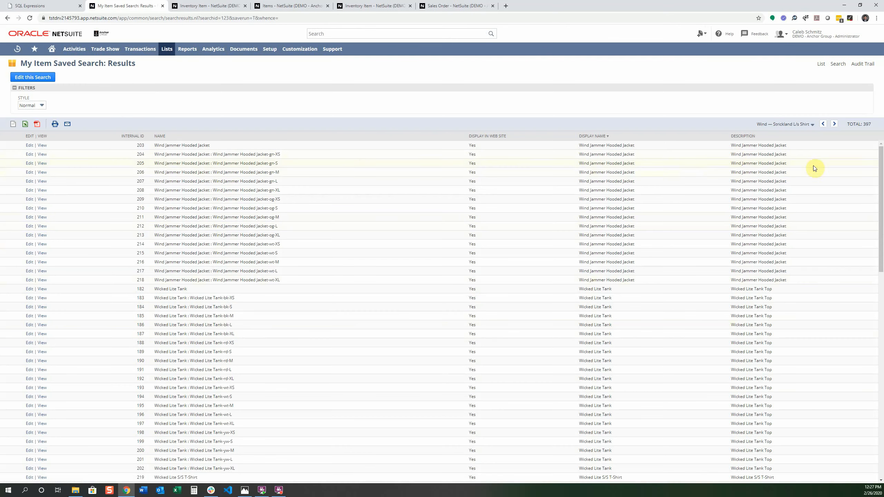
click(33, 77)
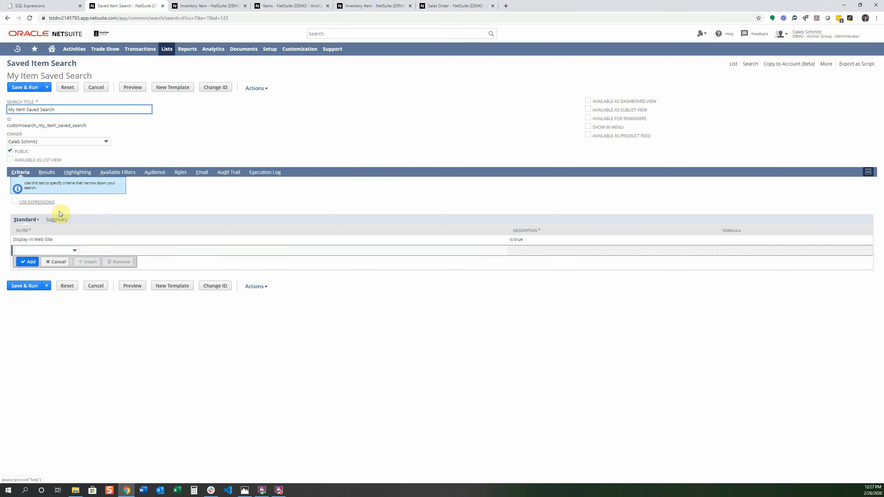
Start a Formula (Text) criterion, insert the {quantitybackordered} field into its formula, and view the available comparison operators
click(65, 250)
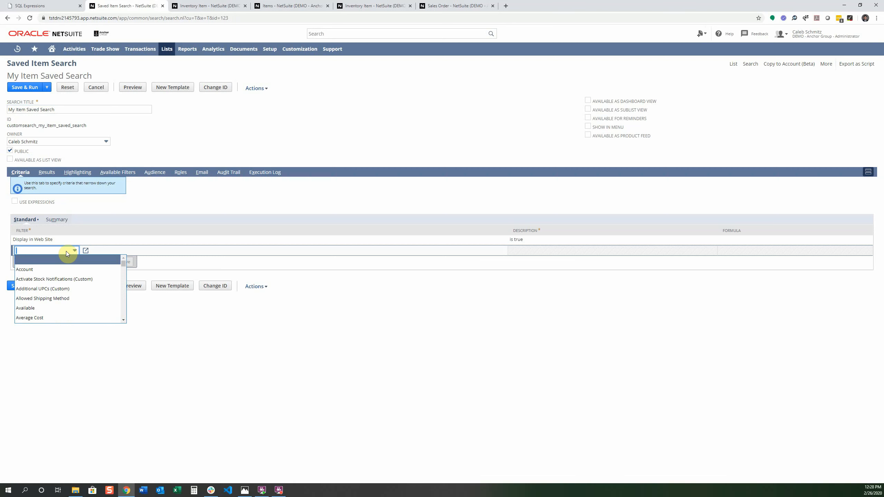
text(Formula (Date))
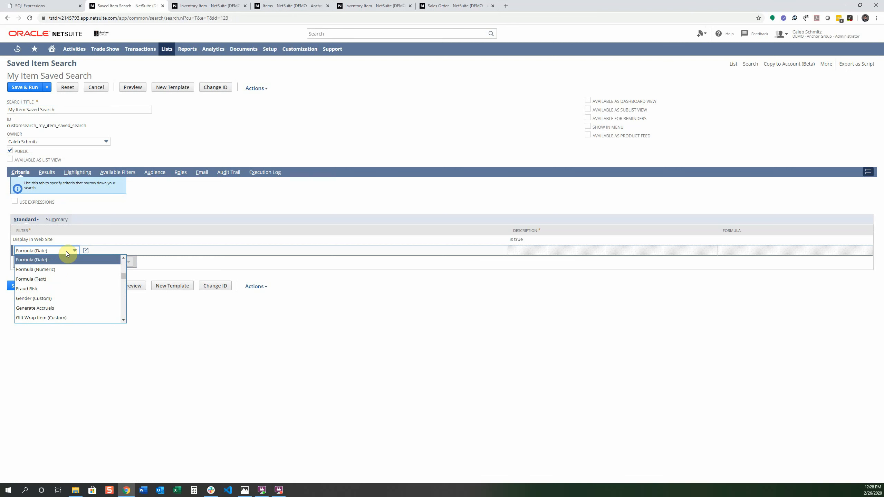
click(55, 284)
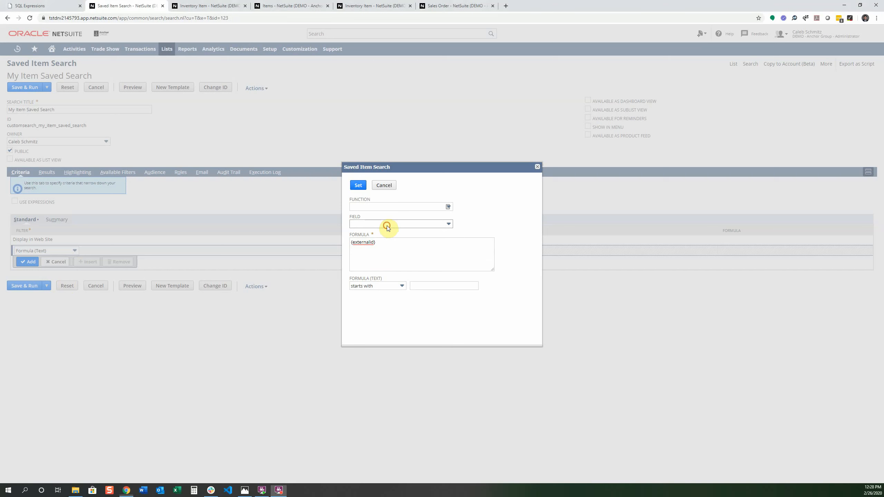
click(386, 225)
scroll(380, 257, down, 3)
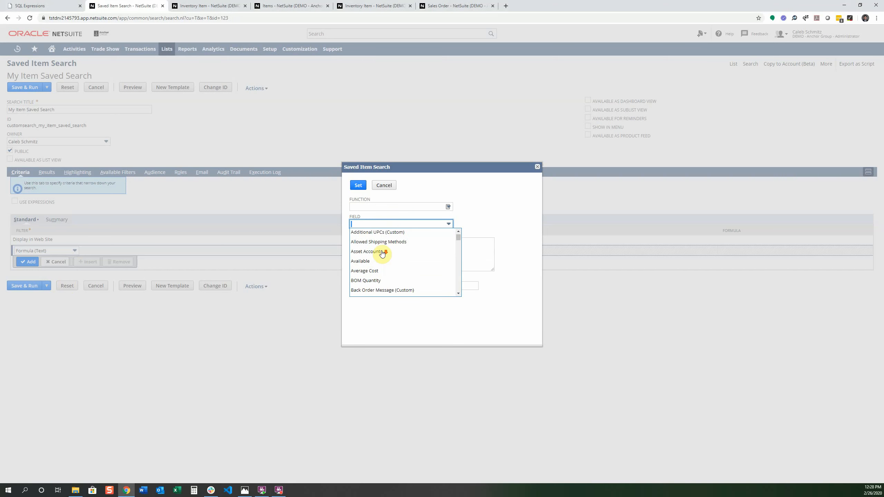
click(380, 260)
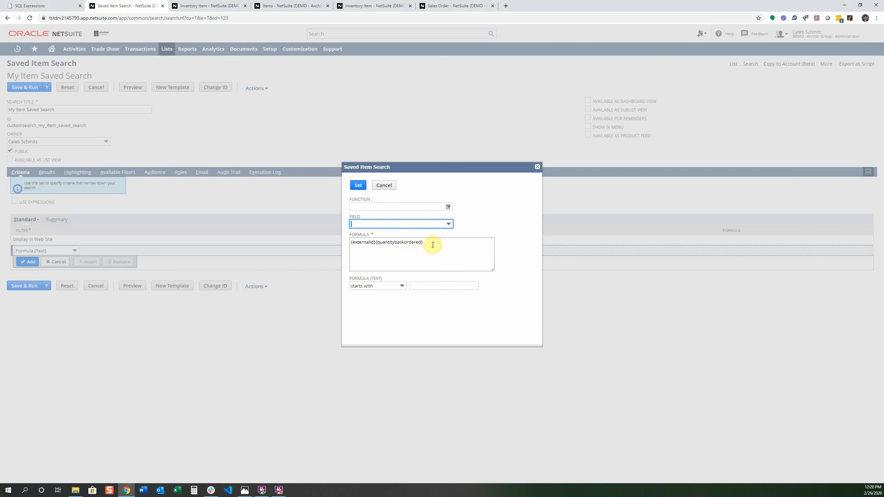
drag(437, 242, 375, 244)
click(376, 243)
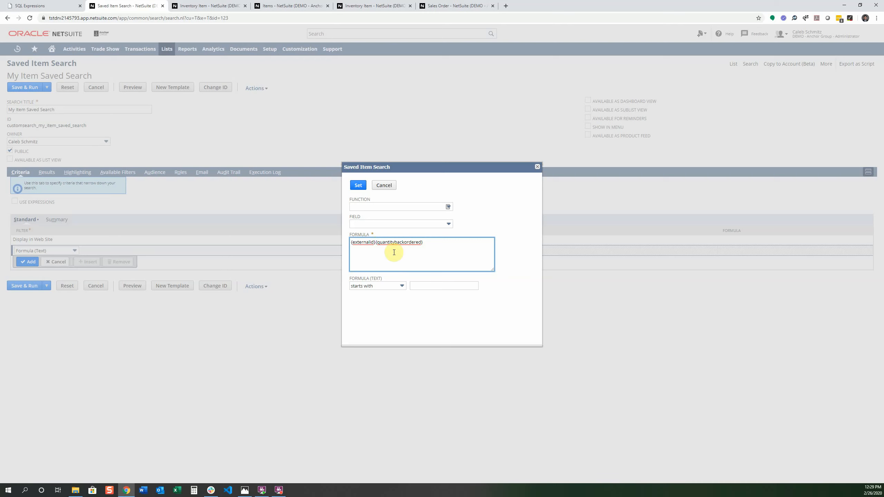
click(380, 286)
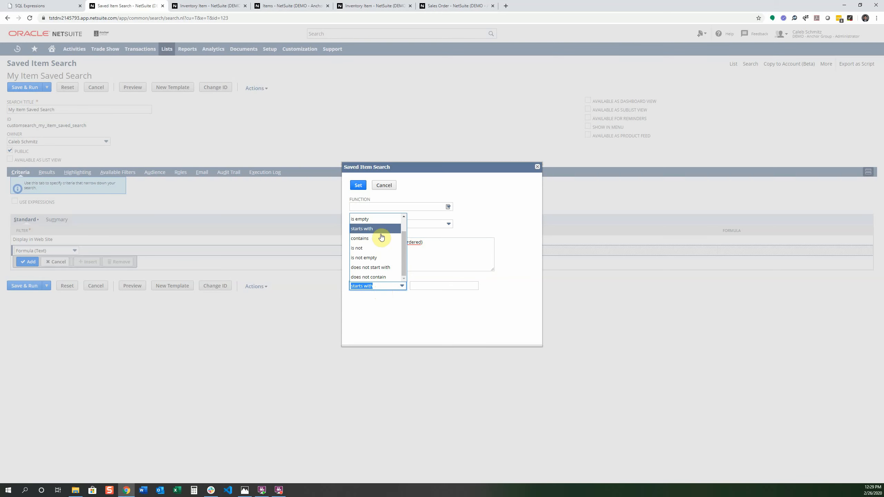
click(408, 321)
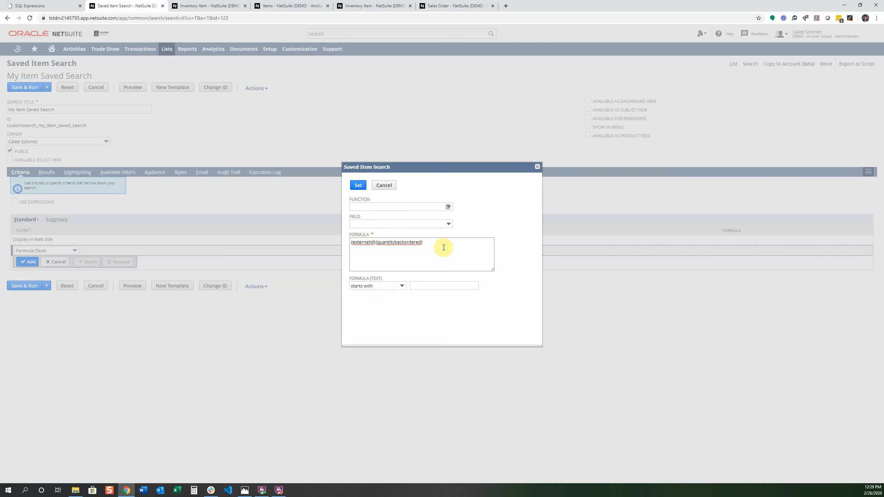
drag(445, 248, 340, 252)
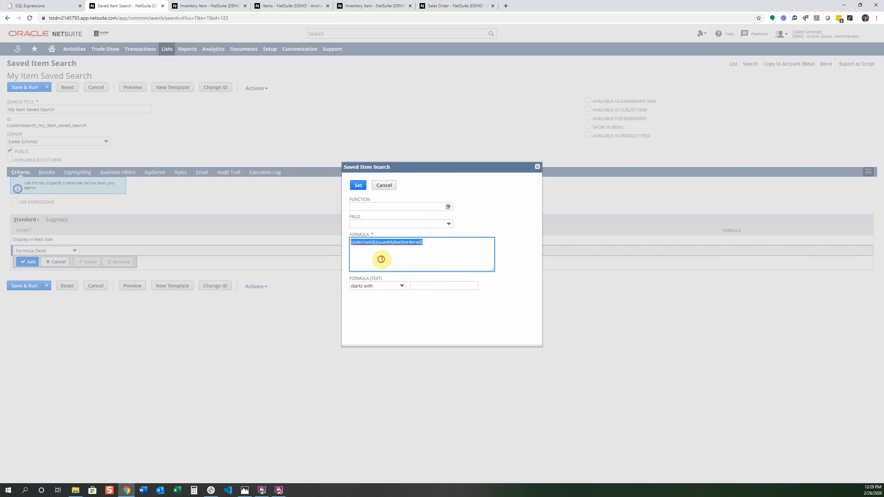
Examine the example CASE formulas in the Photos image, and look through the function tables on the SQL Expressions page in the browser
key(alt+Tab)
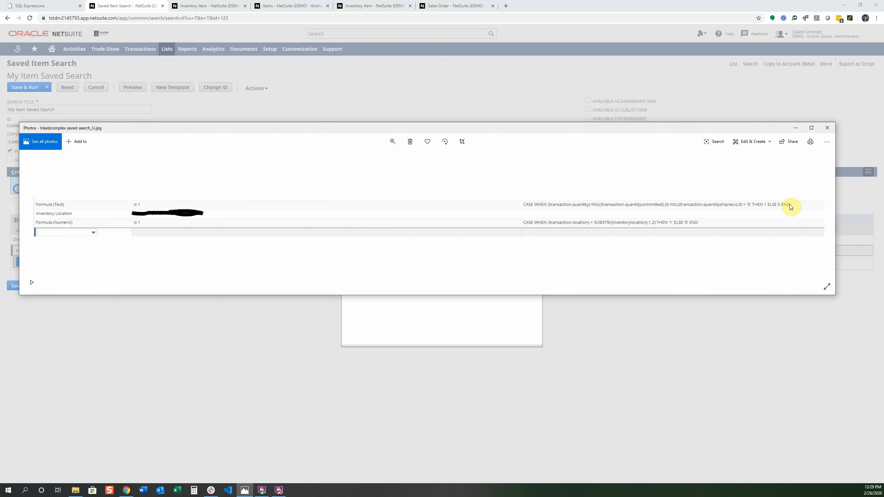
click(49, 5)
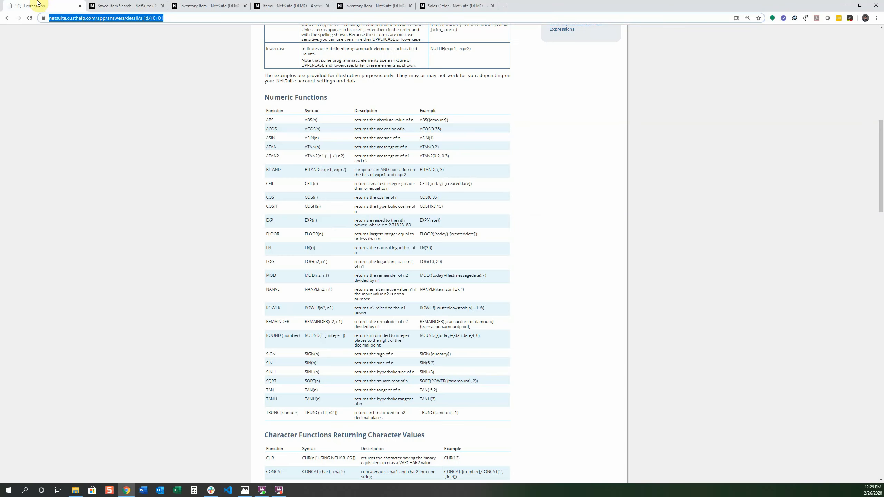
click(188, 183)
scroll(187, 184, up, 4)
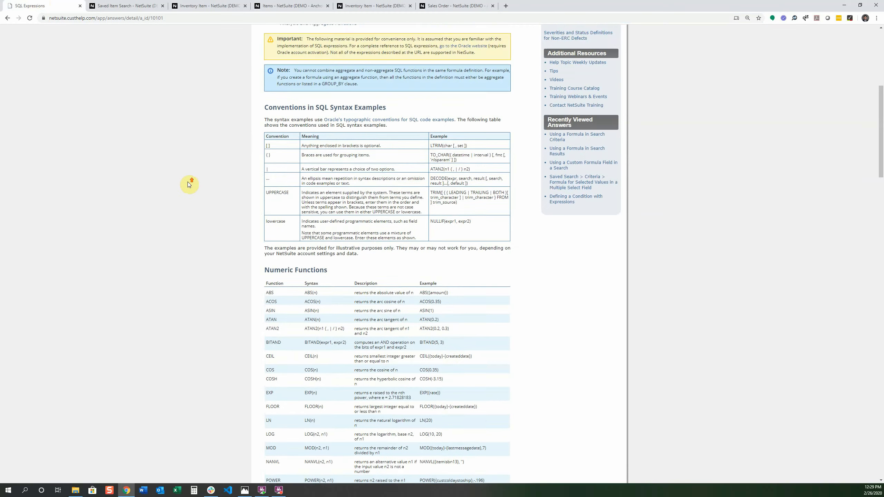
scroll(188, 184, down, 5)
scroll(188, 185, down, 10)
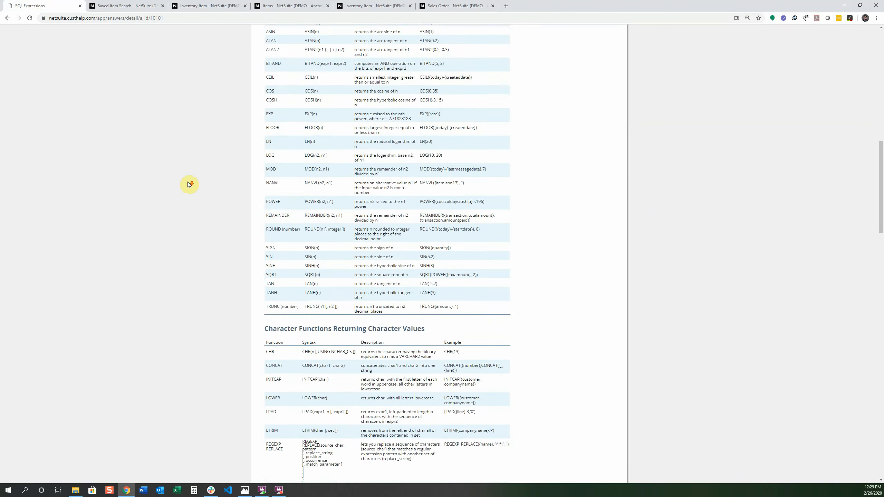
scroll(187, 184, down, 2)
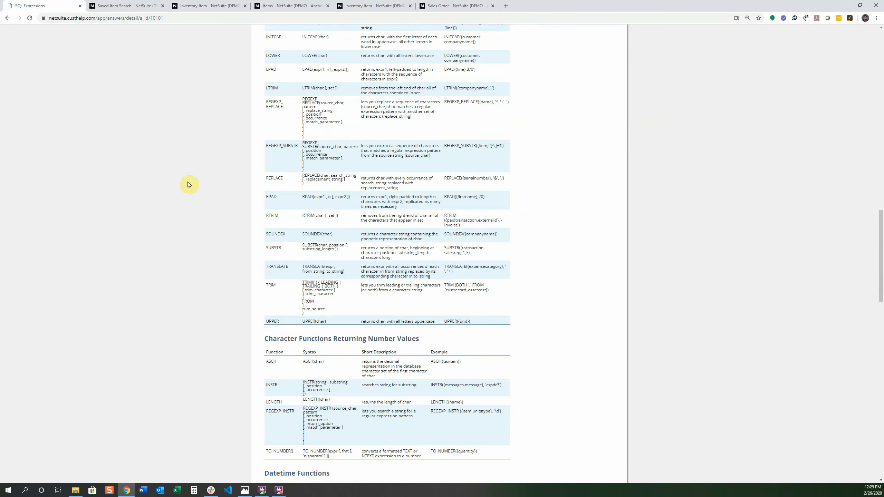
scroll(187, 184, down, 3)
scroll(187, 184, up, 3)
Search the SQL Expressions page for "case" and go through the matches to the Case function's syntax and example
text(case)
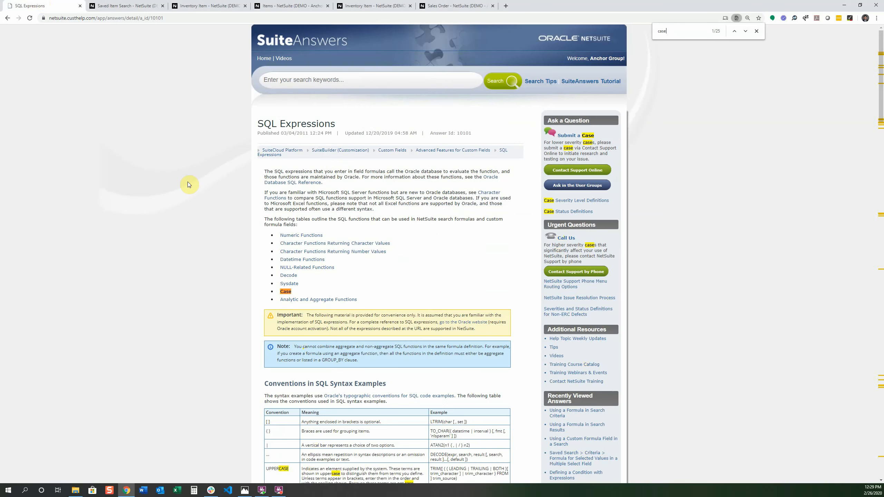
key(Return)
key(Return)
key(Return)
key(Return)
key(Return)
key(Return)
key(Return)
key(Return)
key(Return)
key(Return)
key(Return)
key(Return)
key(Return)
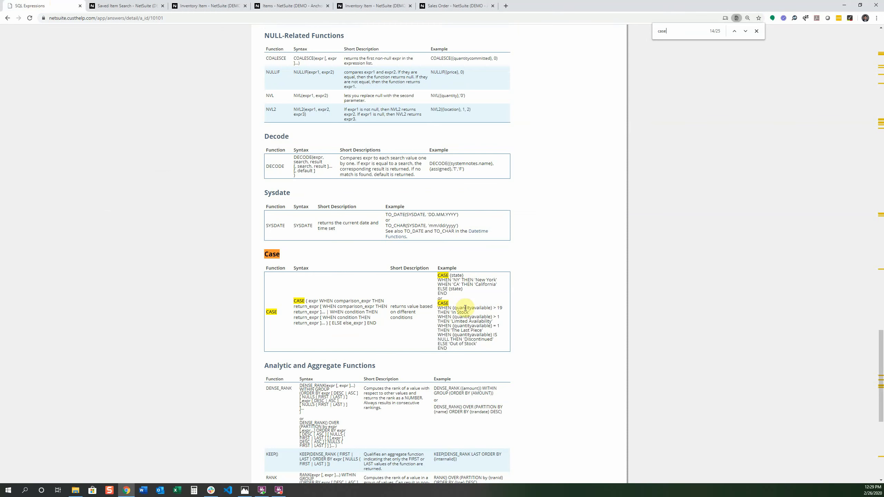
Review the CASE formulas in the Photos image again, and return to the saved item search in the browser
click(245, 490)
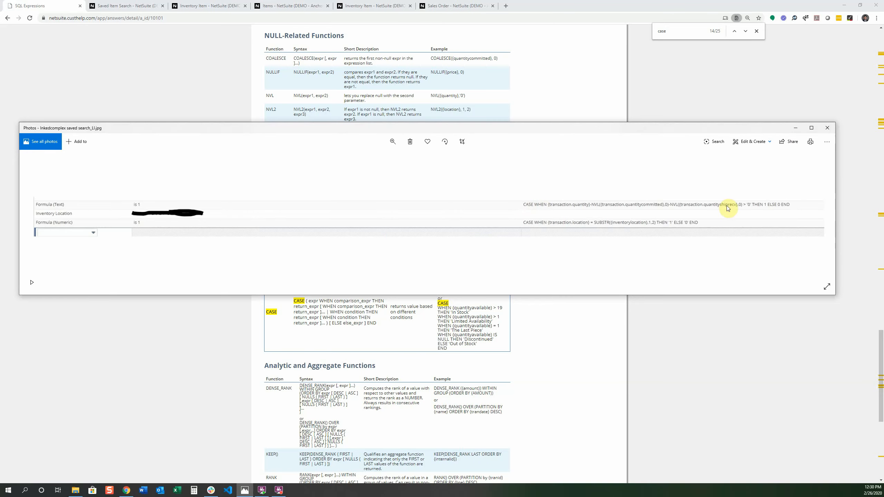
click(795, 128)
click(119, 6)
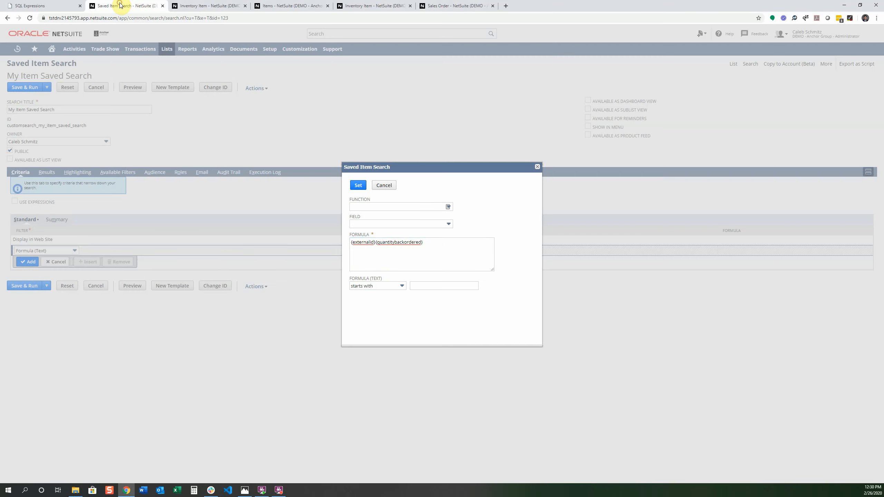
Clear the formula and cancel the Formula (Text) criterion settings
triple_click(438, 244)
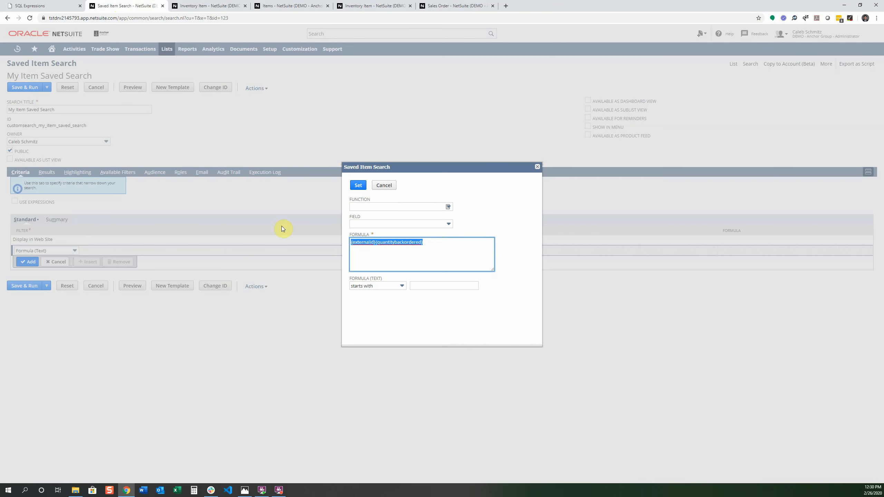
key(BackSpace)
click(385, 187)
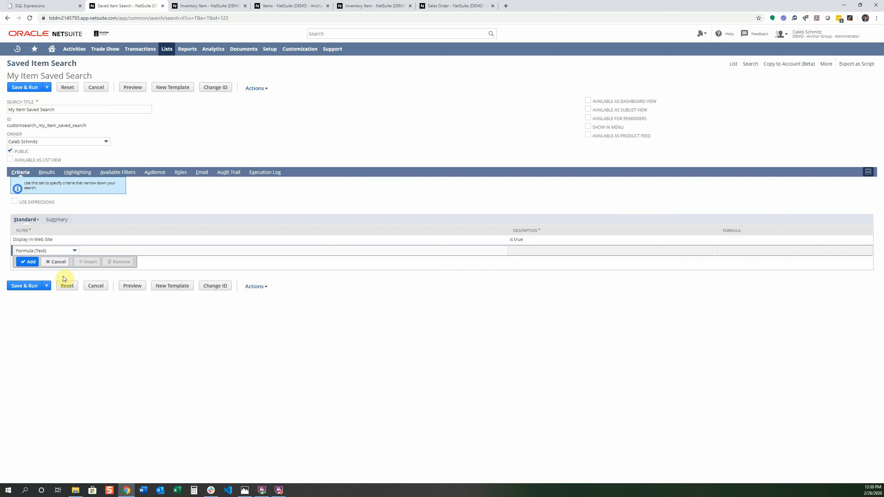
Examine the related-record field groups at the end of the criteria filter list, such as Transaction, User and Vendor Fields
click(36, 250)
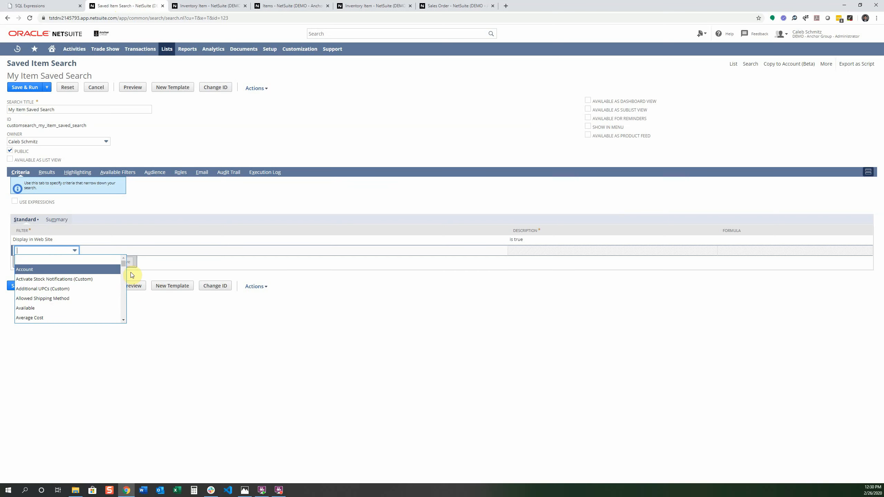
drag(122, 267, 123, 322)
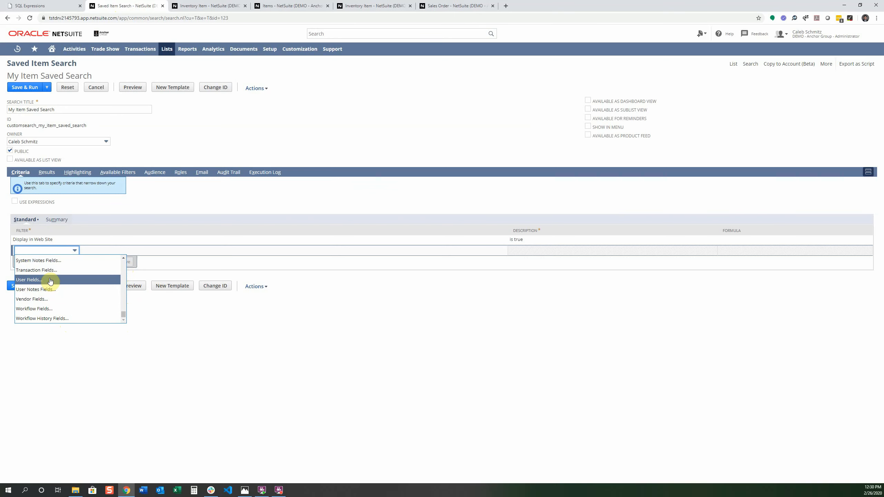
click(310, 314)
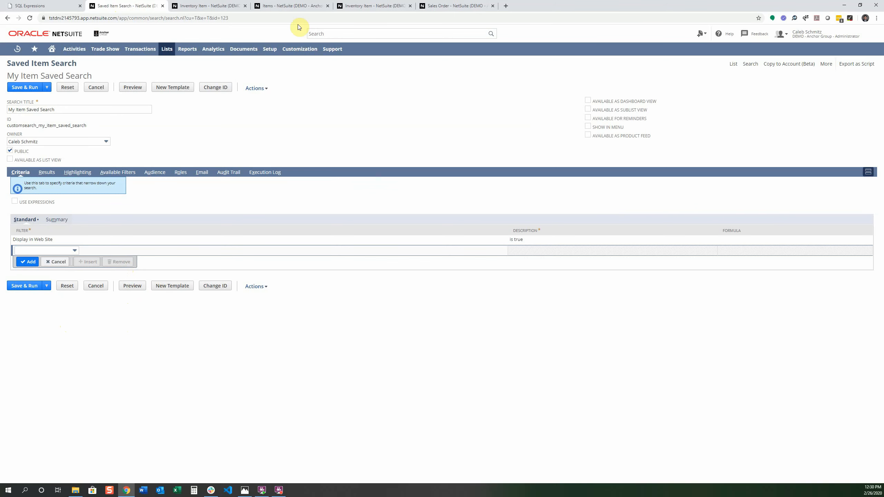
View the Adventure Canoe inventory item and the sales order, and open the order's customer record to examine its email field
click(355, 6)
mouse_move(169, 56)
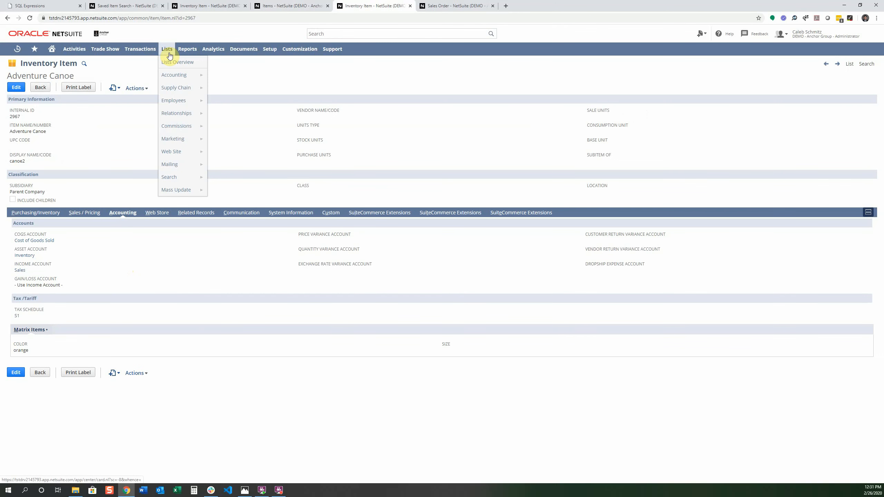
click(449, 6)
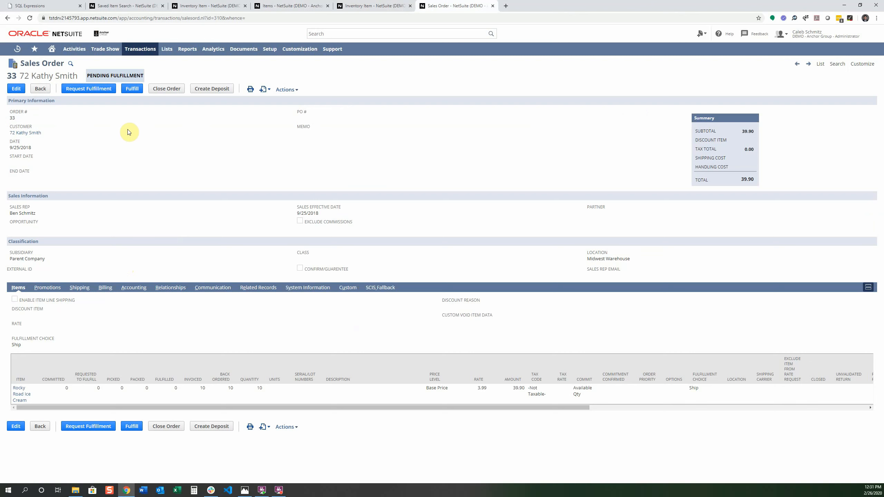
click(37, 135)
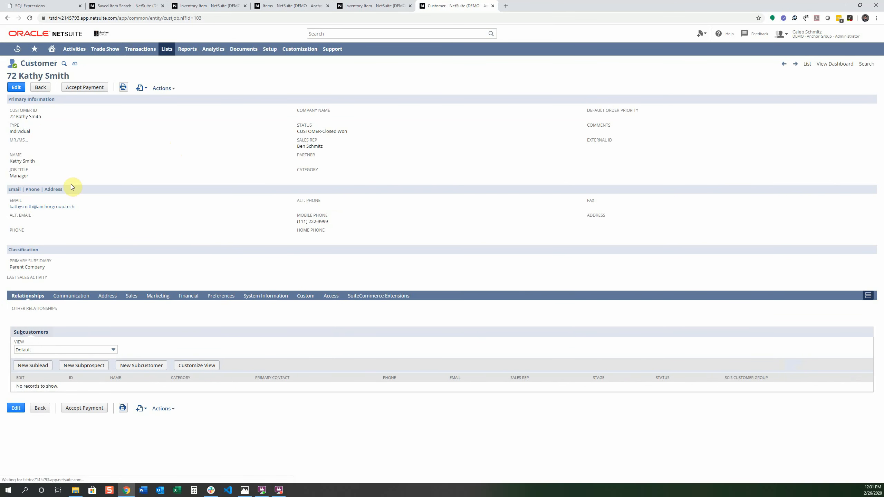
drag(95, 212, 11, 208)
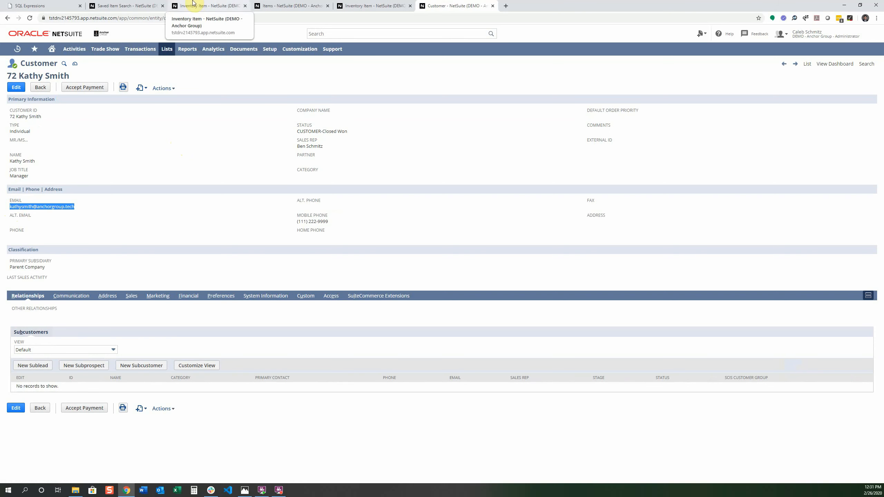
Return to the saved item search and choose the vendor field Attention as a new criteria filter
click(128, 6)
click(75, 251)
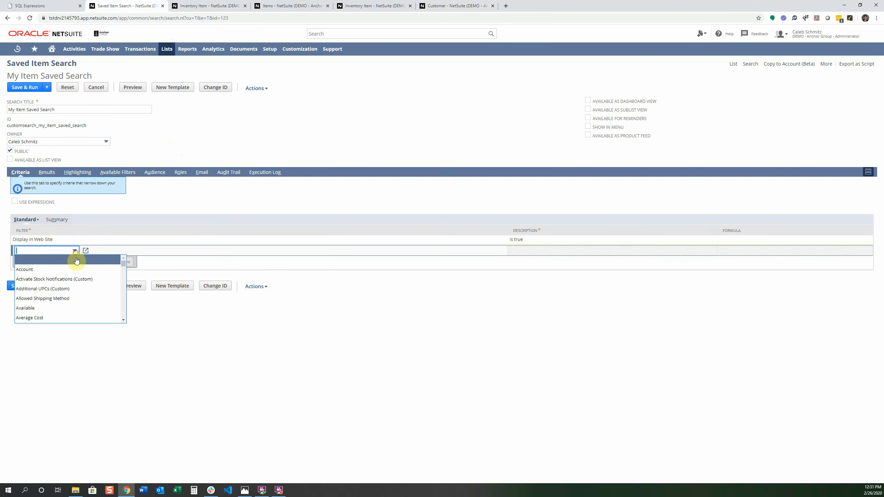
drag(124, 264, 124, 315)
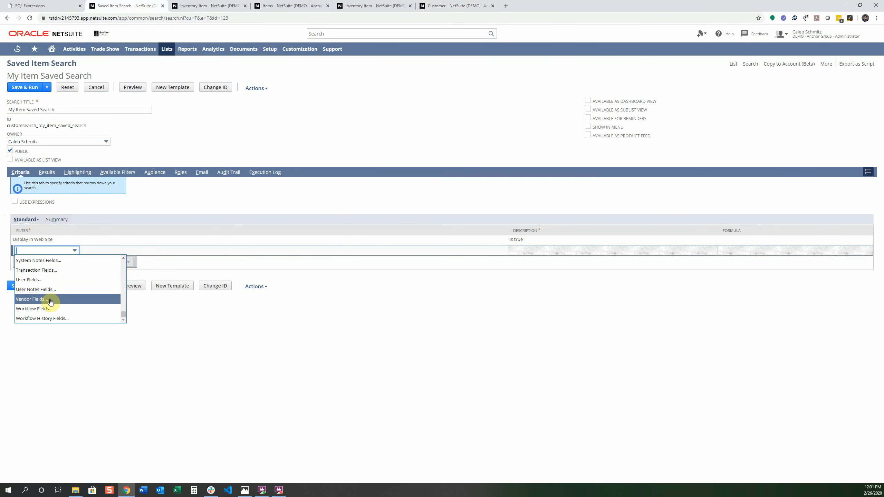
click(51, 300)
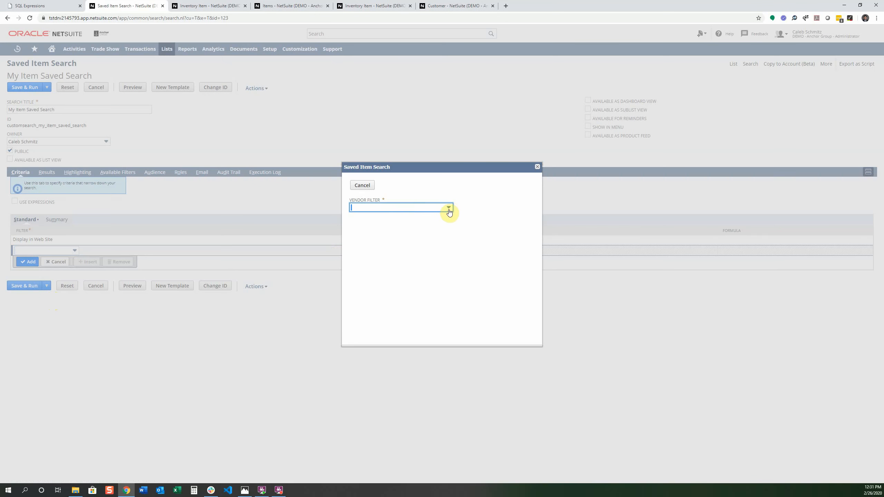
click(448, 209)
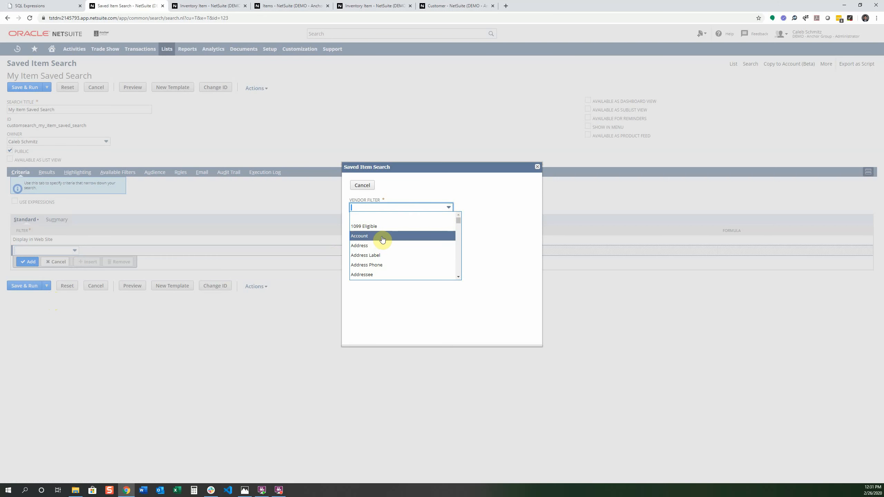
scroll(408, 234, down, 1)
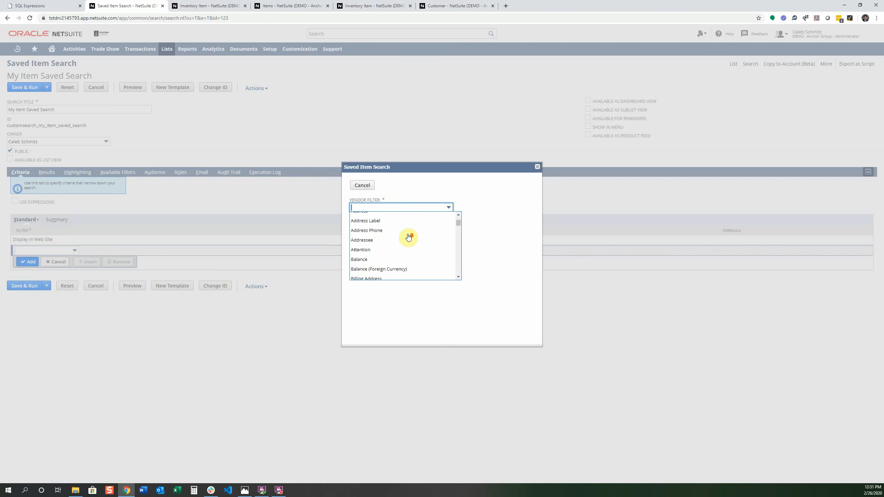
click(417, 251)
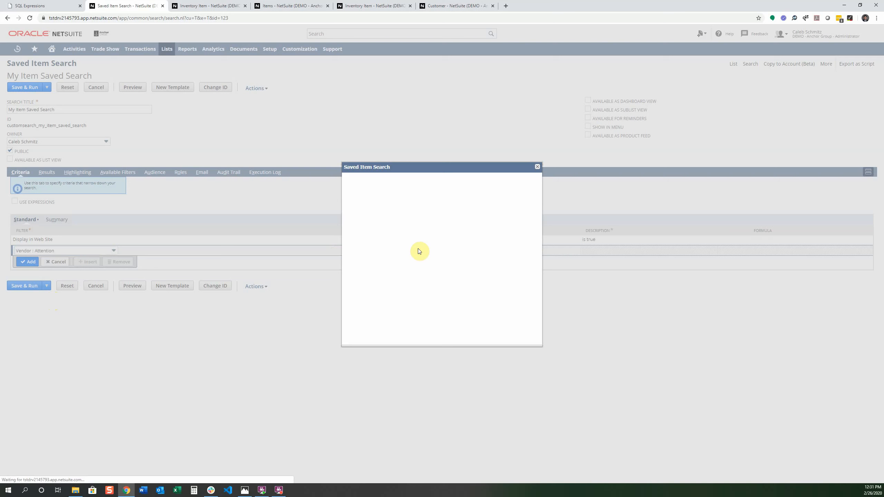
Examine the comparison operators for the vendor Attention filter, and cancel the new criterion
click(395, 209)
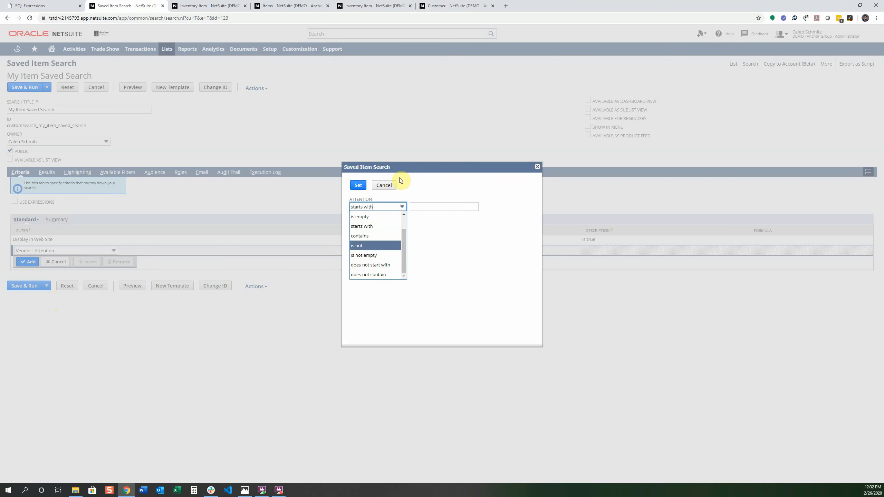
click(384, 185)
click(57, 262)
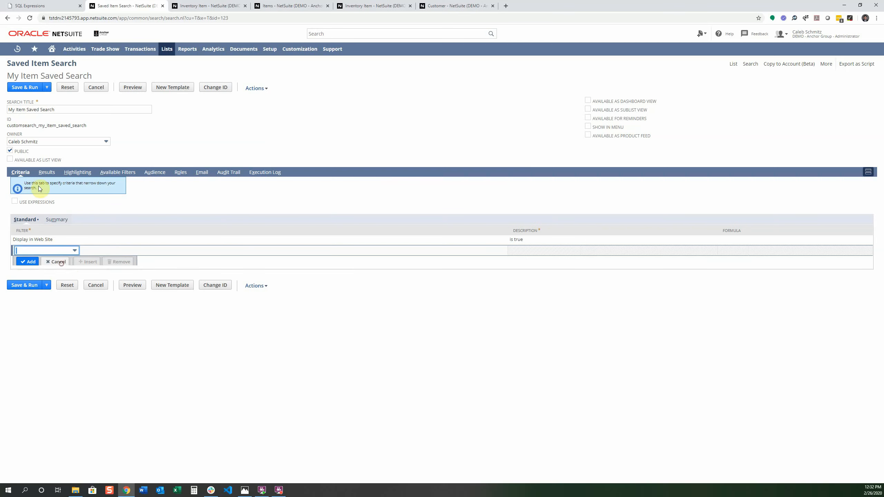
Remove all drill down fields from the search results setup, from Name through PPC (Custom)
click(46, 172)
click(69, 262)
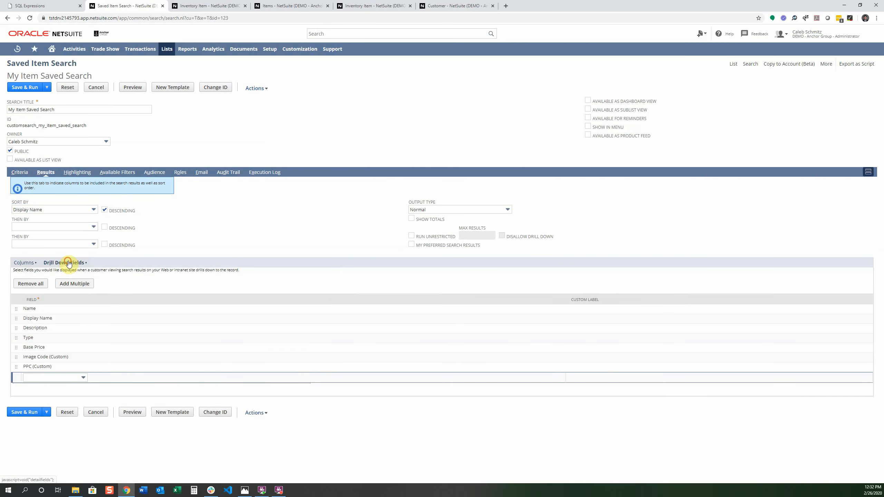
click(73, 318)
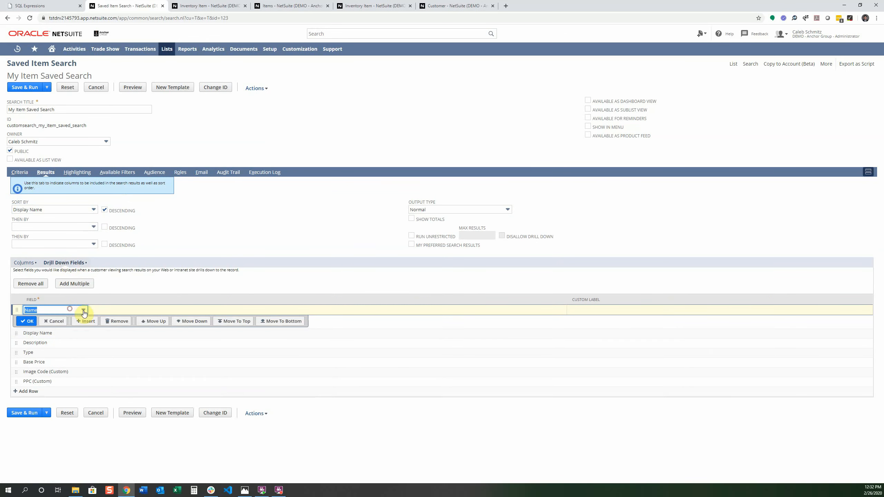
click(117, 320)
click(118, 320)
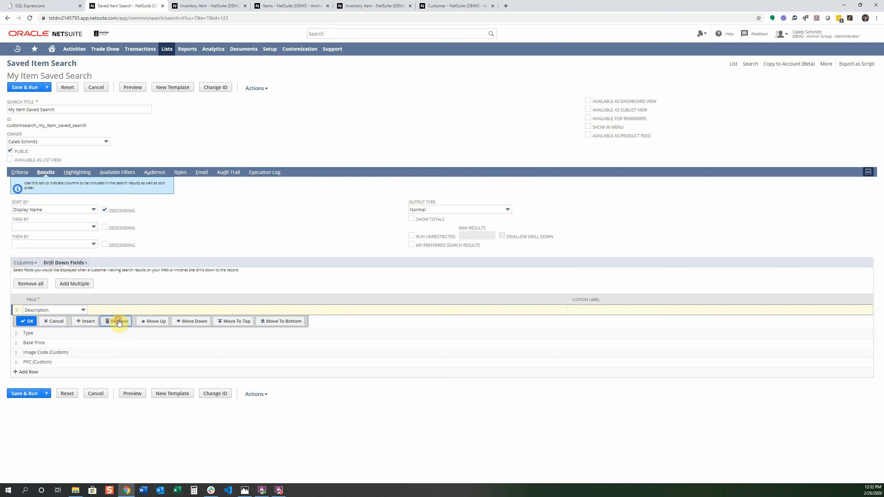
click(118, 320)
click(118, 320)
click(118, 320)
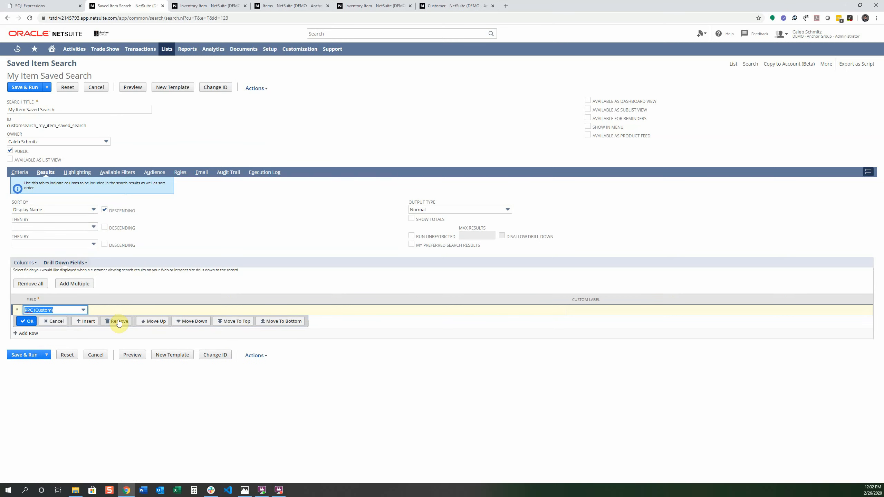
click(116, 320)
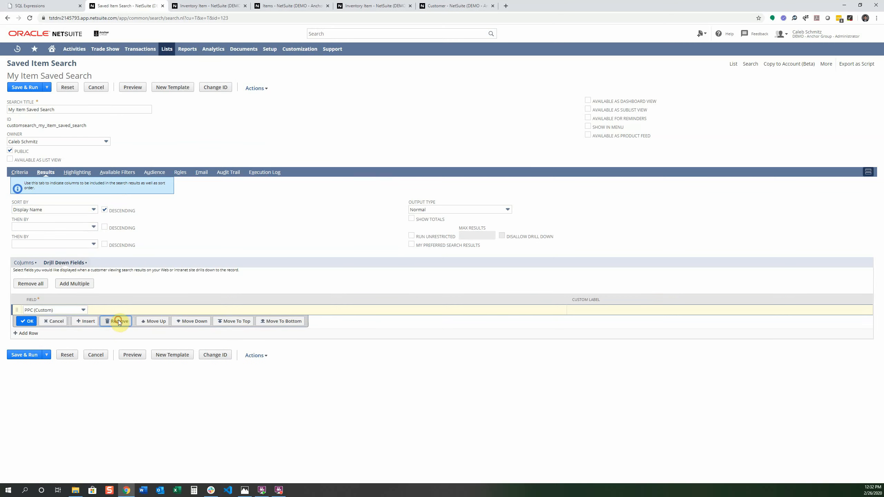
Choose Effective BOM Control in the empty drill down field row, and save and run the search
click(81, 310)
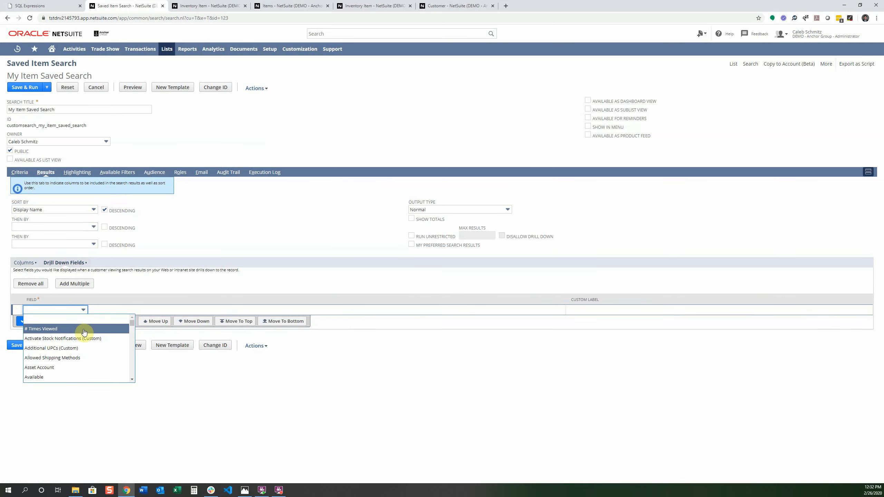
text(ective BOM Contr)
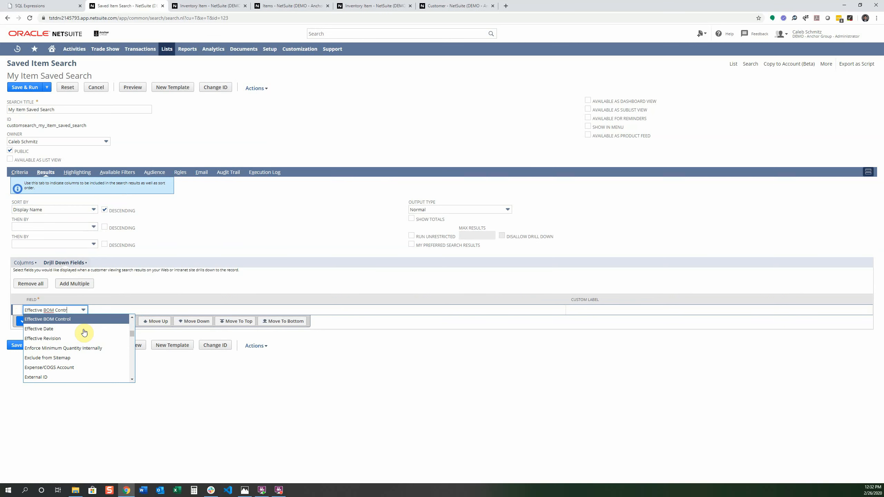
key(ctrl+a)
key(BackSpace)
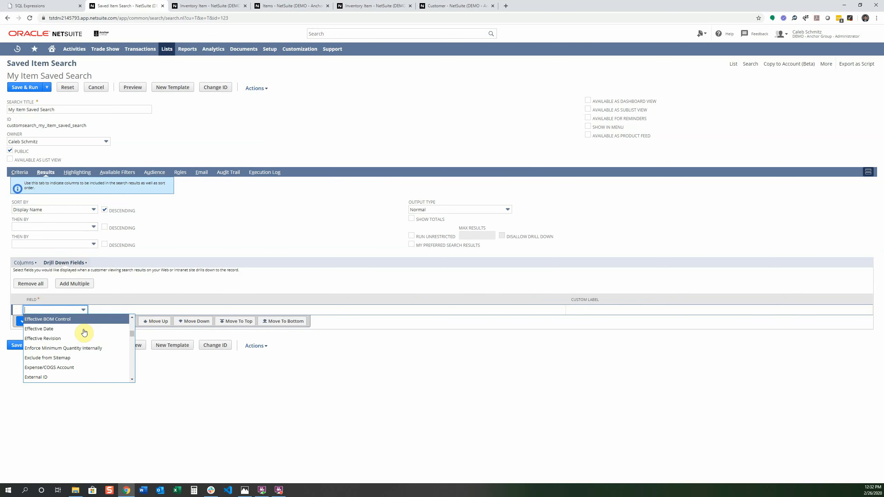
click(195, 396)
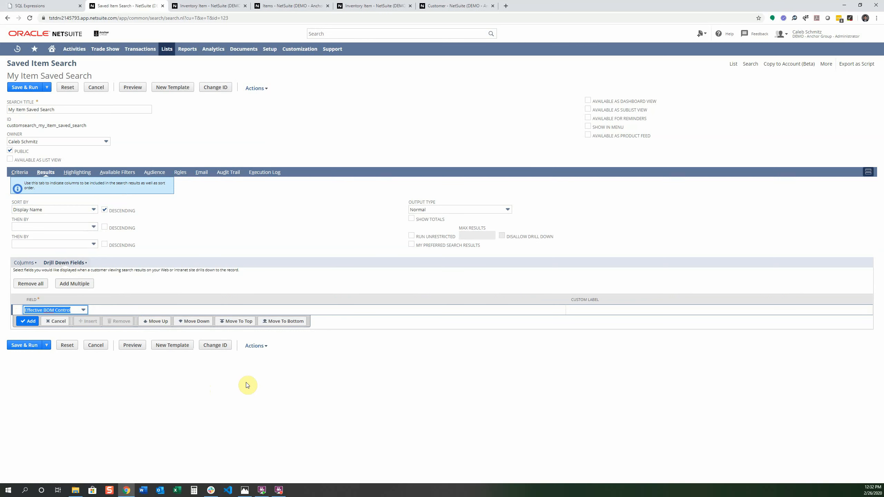
click(31, 88)
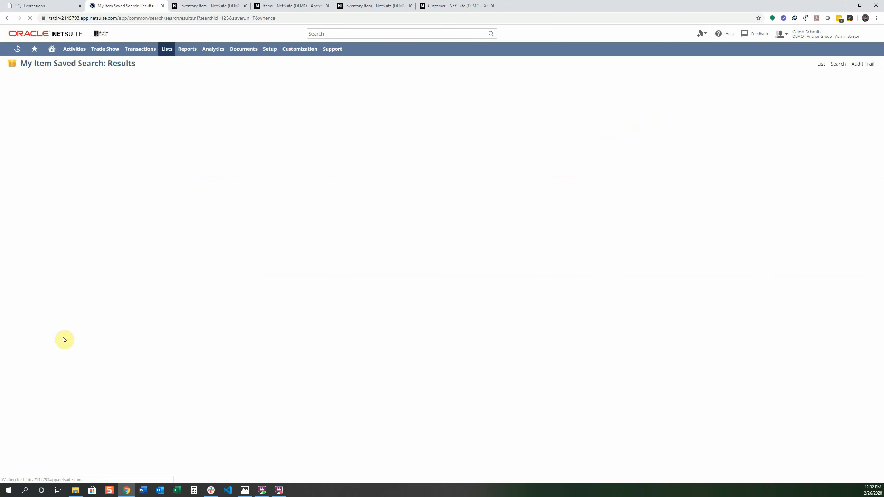